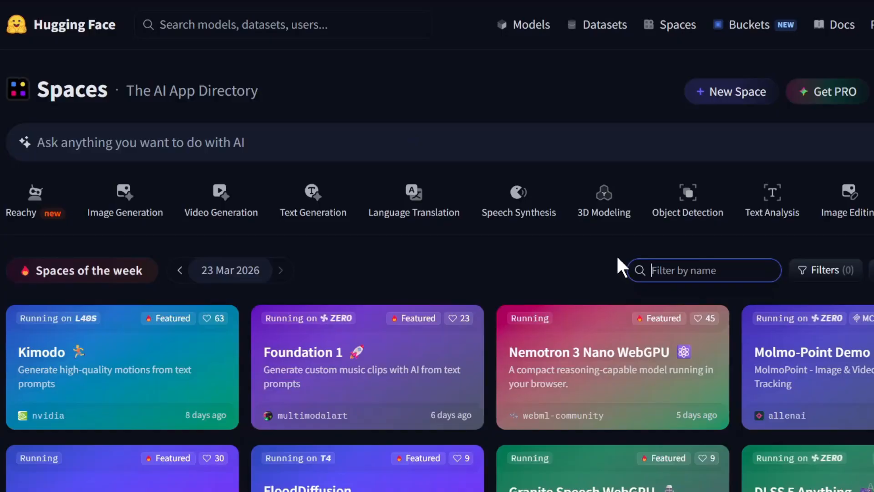
- Filter the Hugging Face Spaces directory by the name n8n
{"action": "left_click", "coordinate": [668, 22]}
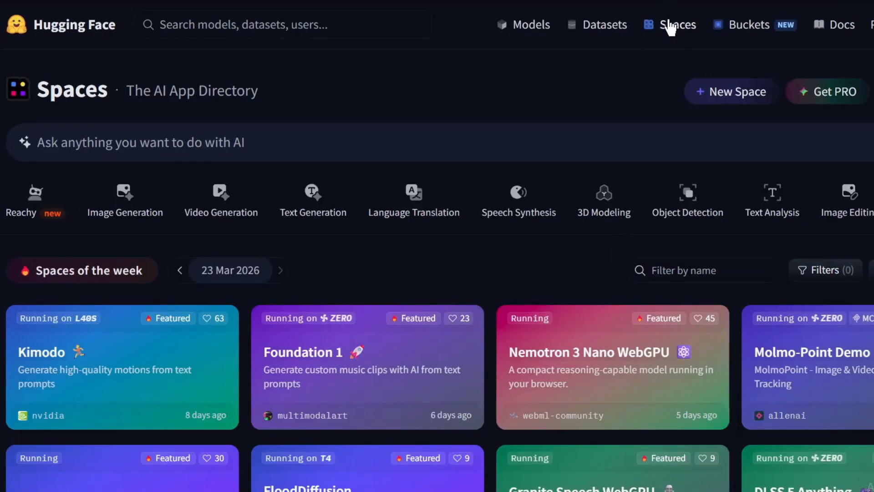
{"action": "left_click", "coordinate": [682, 276]}
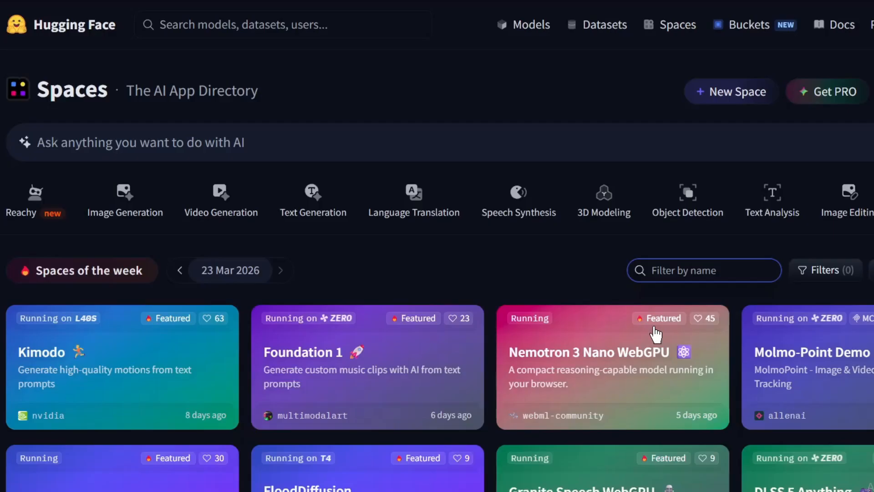
{"action": "type", "text": "n8n"}
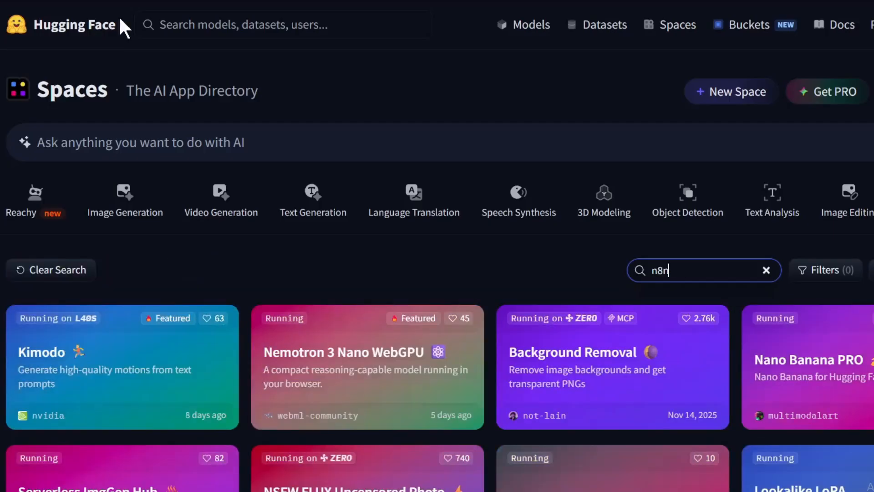
{"action": "double_click", "coordinate": [659, 272]}
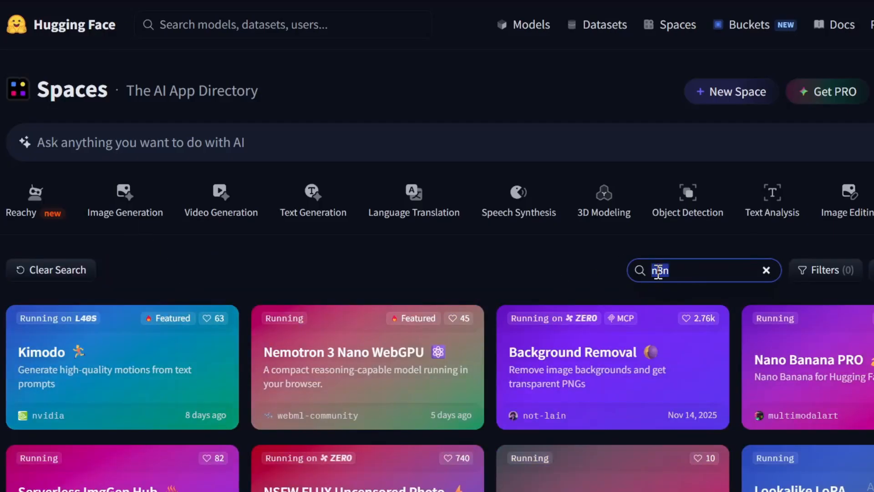
{"action": "type", "text": "n8n"}
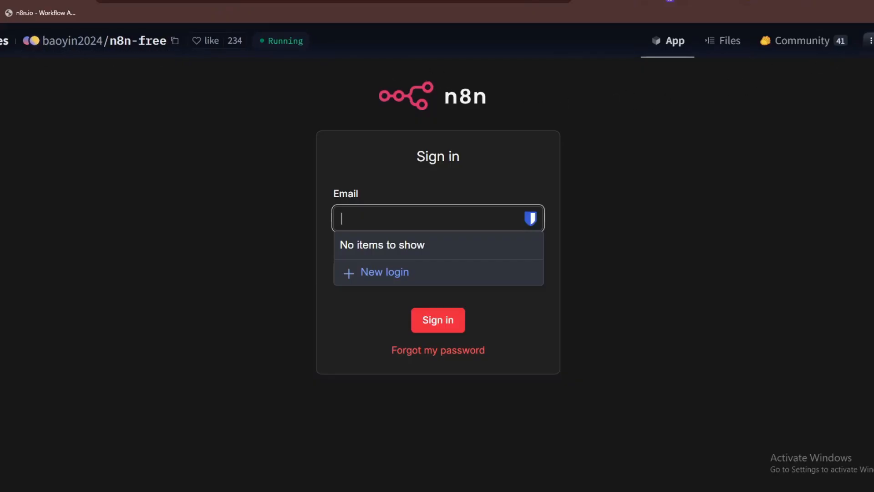
- Start duplicating the n8n-free Space, setting its visibility to Private and its name to n8n-agws-youtube
{"action": "left_click", "coordinate": [871, 41]}
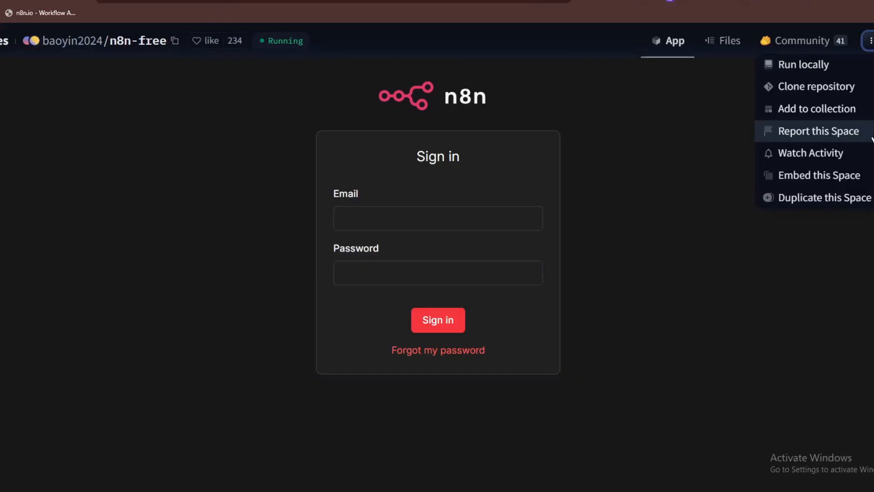
{"action": "left_click", "coordinate": [825, 198]}
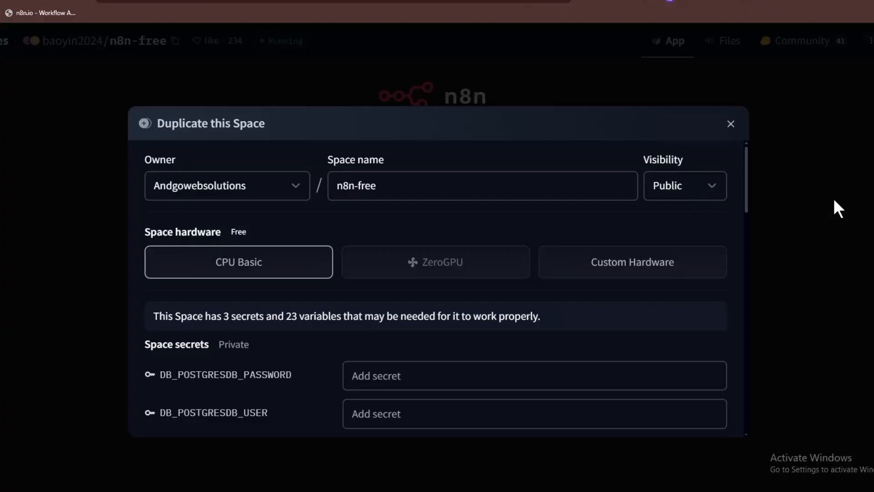
{"action": "triple_click", "coordinate": [383, 188]}
{"action": "left_click", "coordinate": [673, 187]}
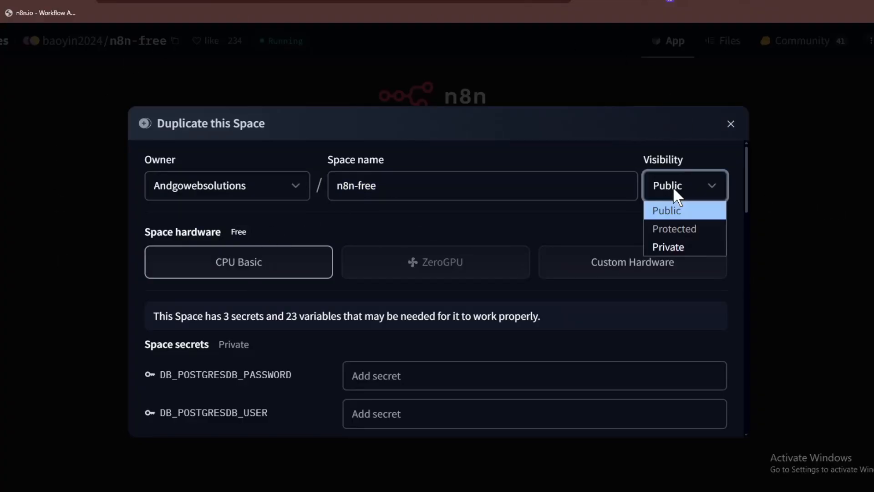
{"action": "left_click", "coordinate": [687, 247]}
{"action": "triple_click", "coordinate": [371, 183]}
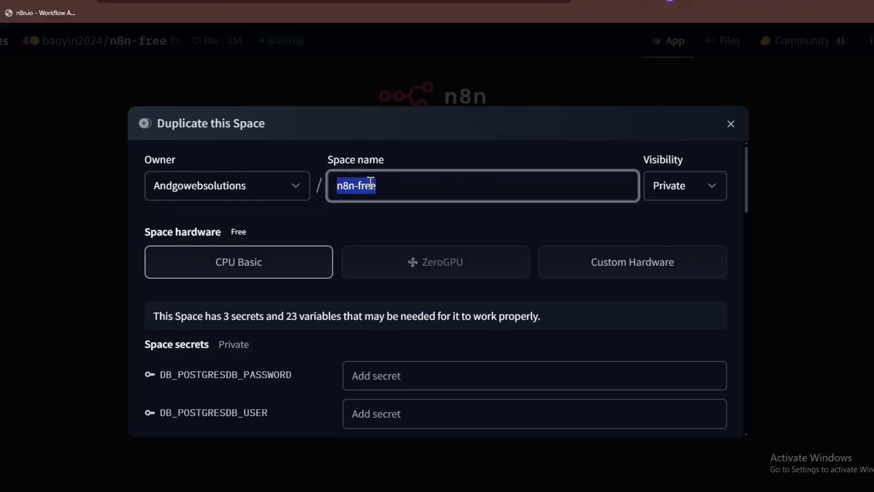
{"action": "type", "text": "n8n"}
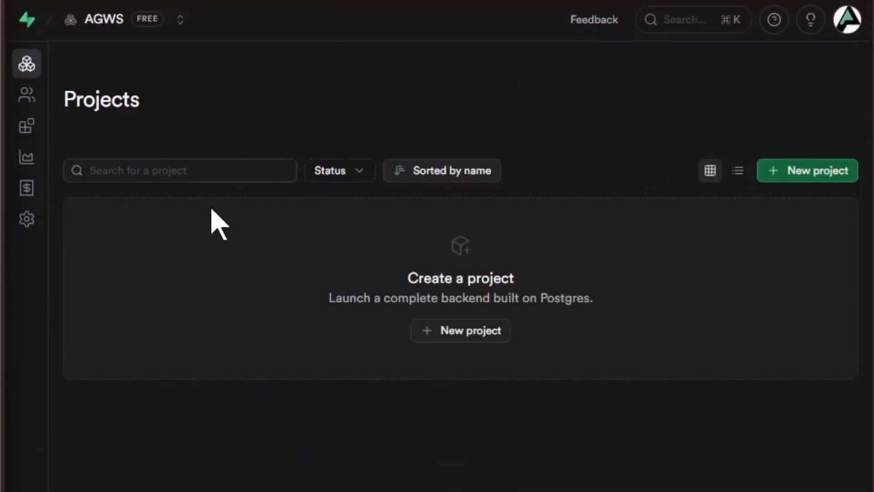
{"action": "mouse_move", "coordinate": [26, 45]}
{"action": "right_click", "coordinate": [28, 22]}
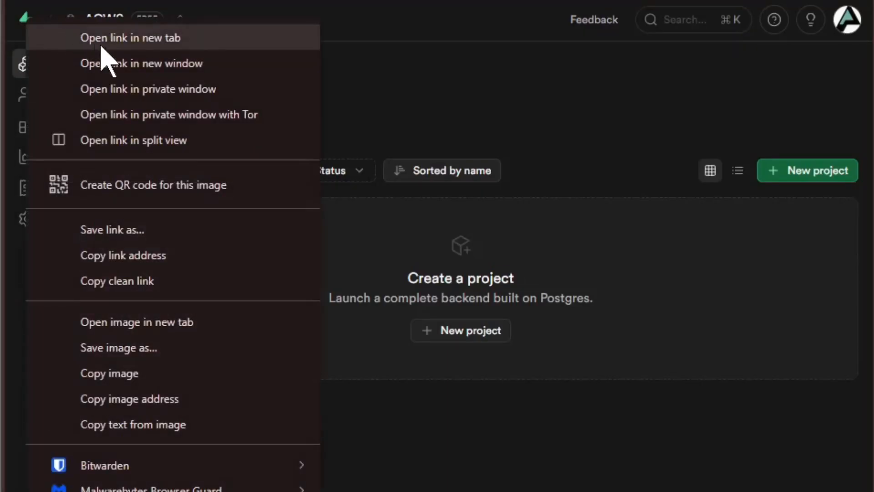
{"action": "key", "text": "Escape"}
{"action": "left_click", "coordinate": [260, 0]}
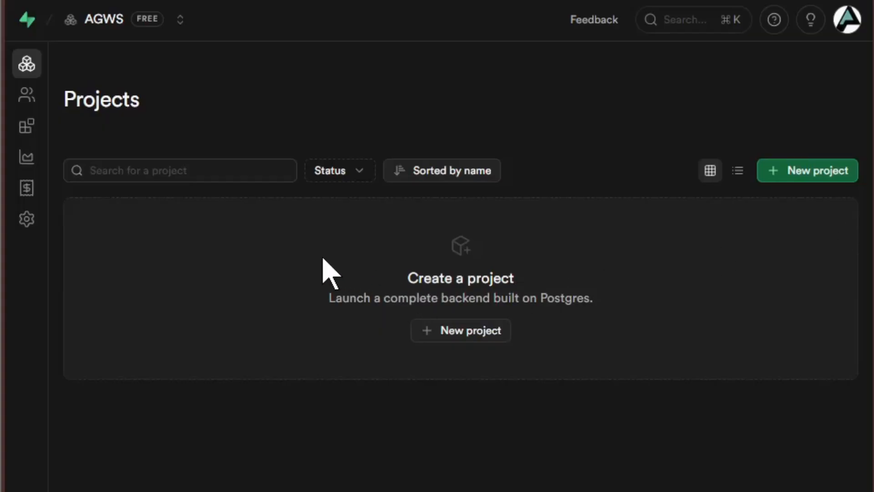
- Start a new Supabase project in the AGWS organization and name it n8n-youtub3-db
{"action": "left_click", "coordinate": [475, 337]}
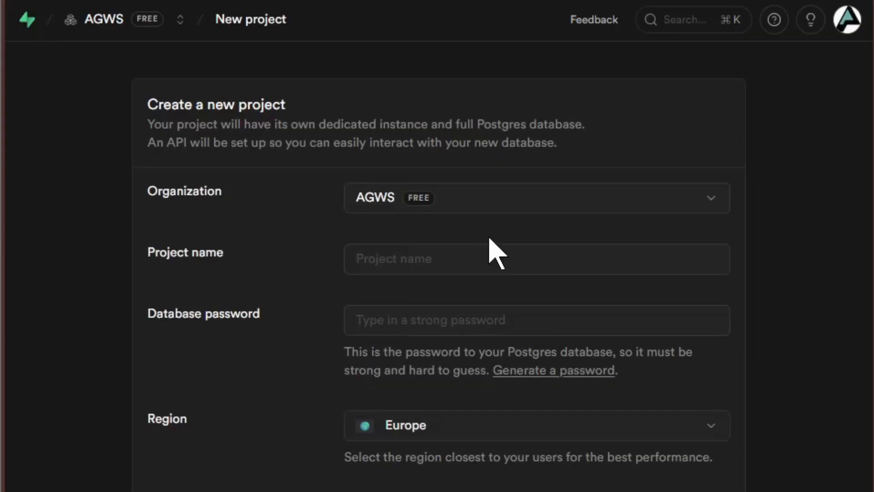
{"action": "left_click", "coordinate": [502, 215]}
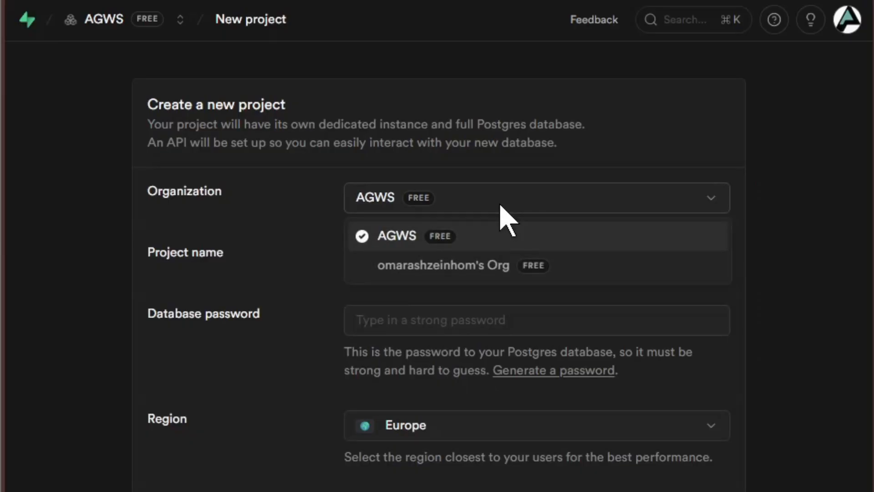
{"action": "left_click", "coordinate": [503, 218]}
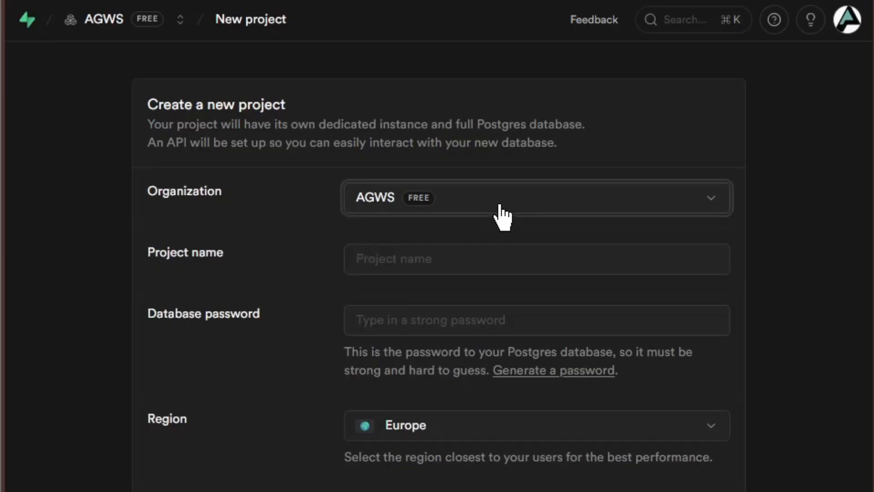
{"action": "left_click", "coordinate": [425, 267]}
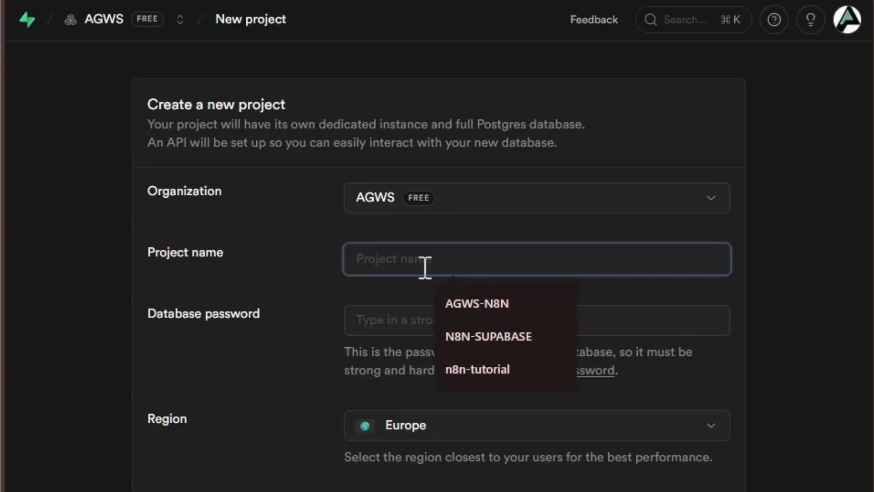
{"action": "type", "text": "n8n-"}
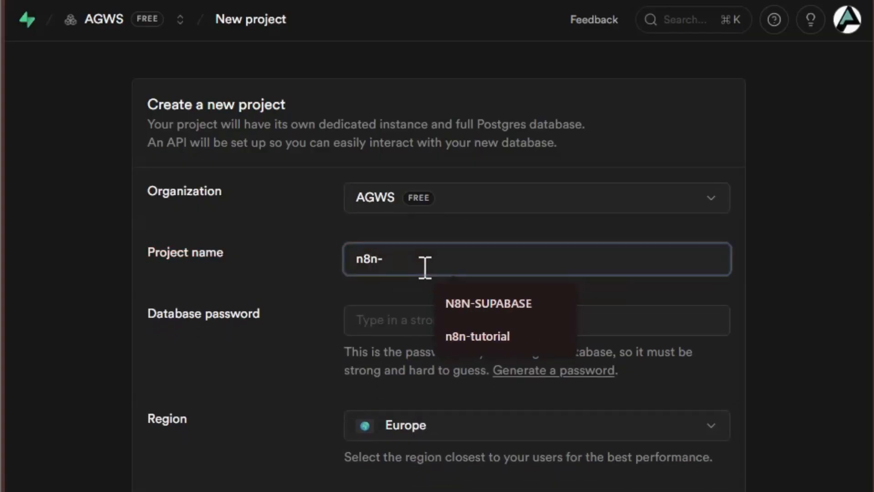
{"action": "type", "text": "youtub3-db"}
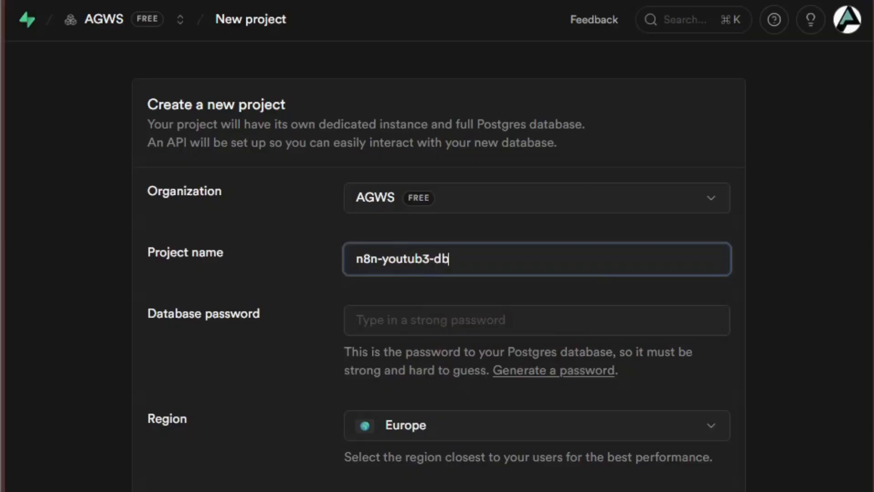
- Generate a strong database password for the new Supabase project
{"action": "left_click", "coordinate": [474, 328]}
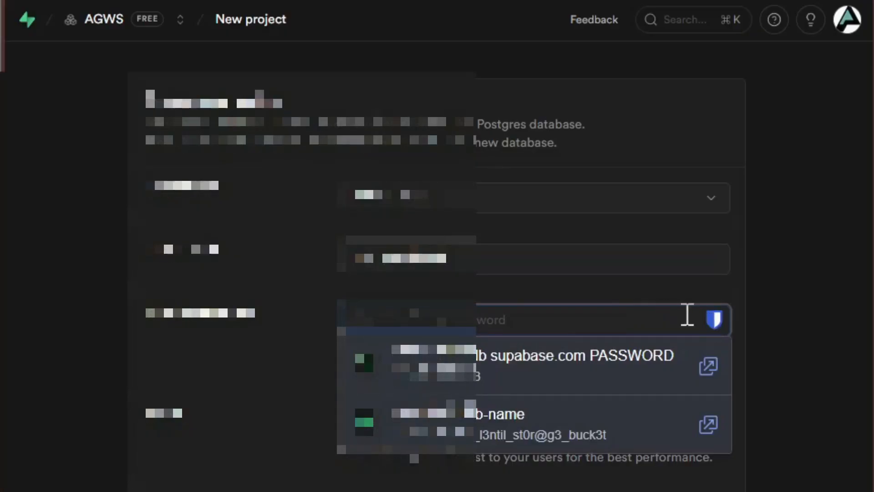
{"action": "left_click", "coordinate": [119, 329]}
{"action": "left_click", "coordinate": [523, 381]}
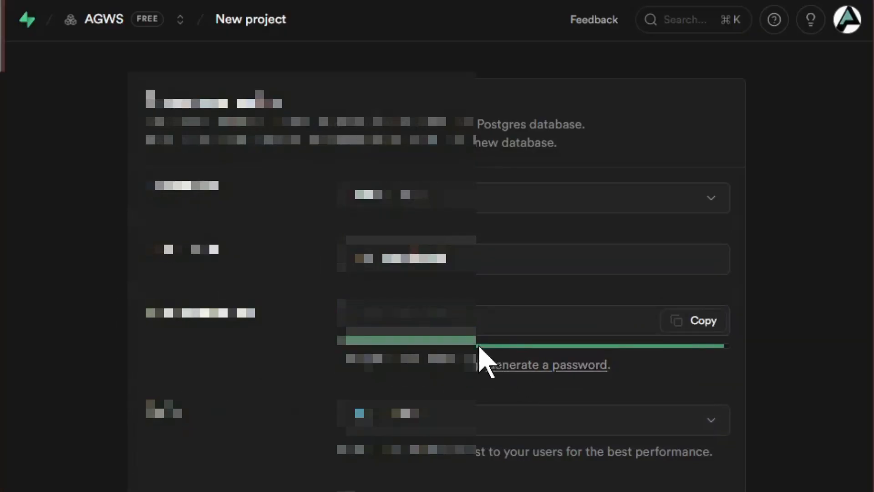
- Create a new login entry in the password manager and paste the database password into its password field
{"action": "left_click", "coordinate": [421, 1]}
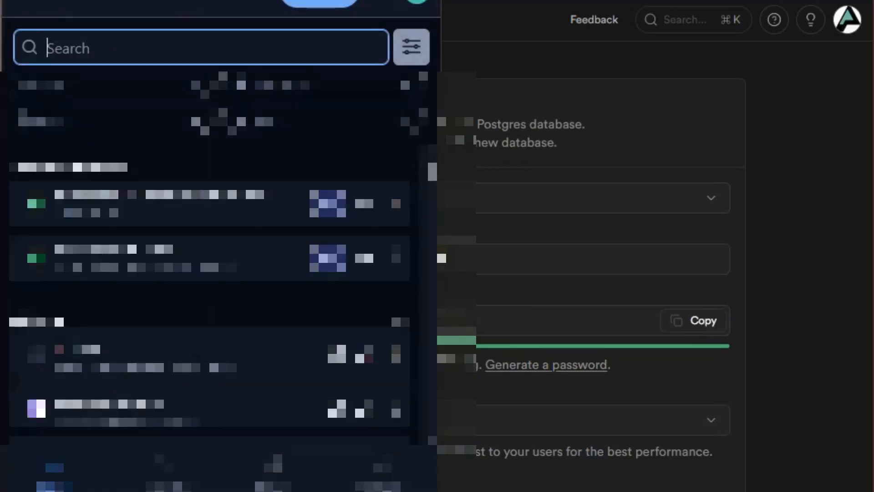
{"action": "left_click", "coordinate": [319, 2]}
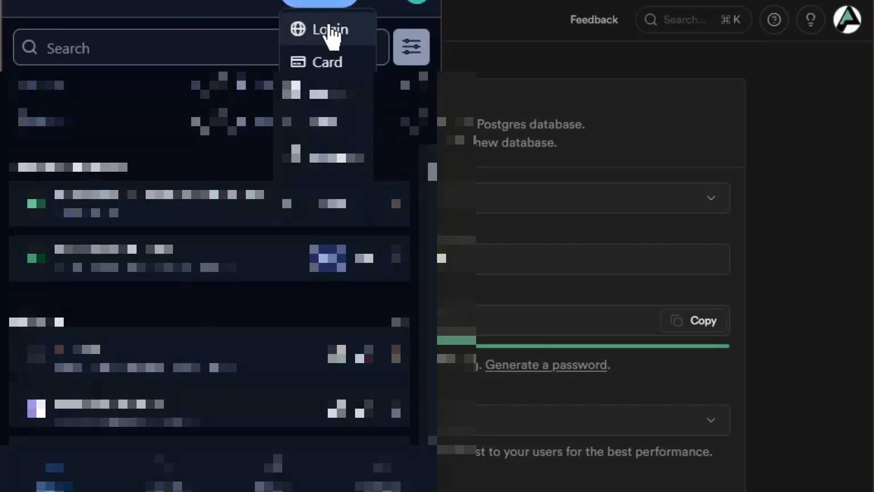
{"action": "left_click", "coordinate": [341, 33]}
{"action": "left_click", "coordinate": [392, 370]}
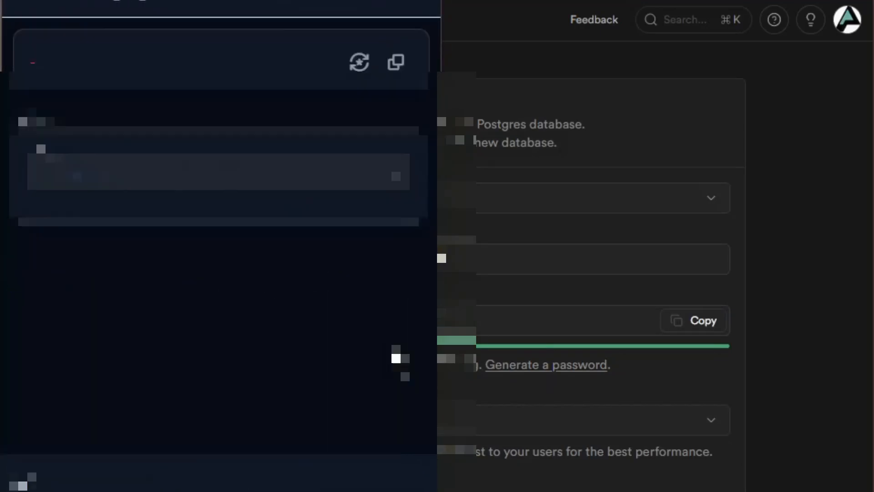
{"action": "left_click", "coordinate": [17, 5]}
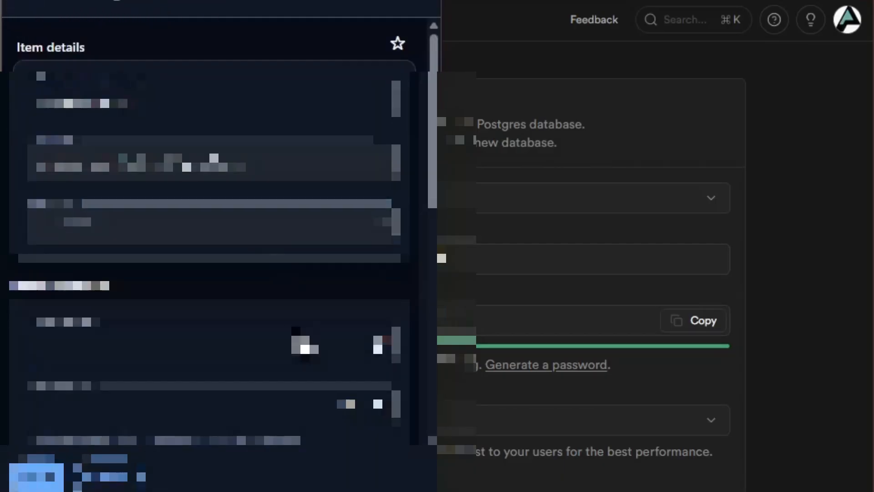
{"action": "scroll", "coordinate": [395, 174], "scroll_direction": "down", "scroll_amount": 3}
{"action": "left_click", "coordinate": [259, 138]}
{"action": "key", "text": "ctrl+v"}
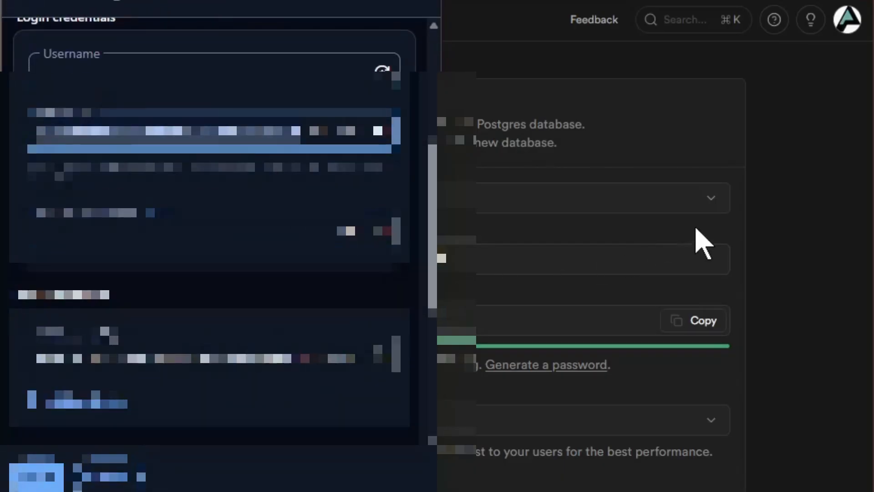
- Paste the database password into the Supabase project form and create the project
{"action": "left_click", "coordinate": [504, 321]}
{"action": "key", "text": "ctrl+v"}
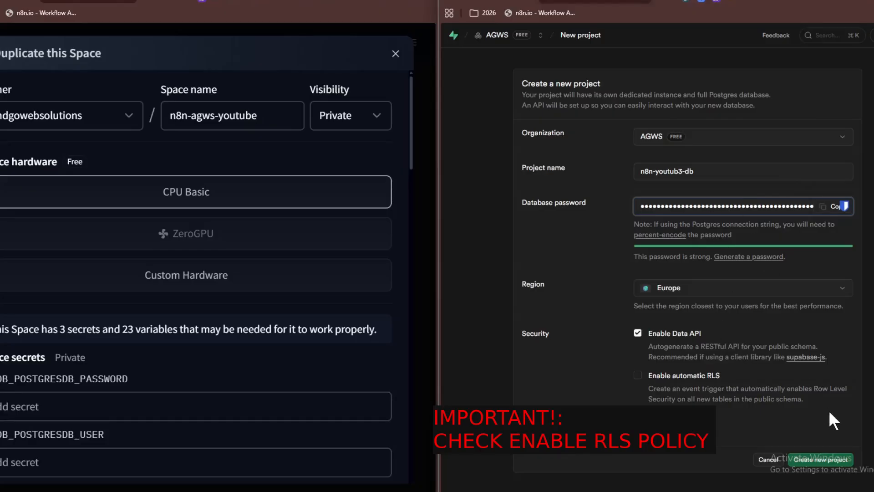
{"action": "left_click", "coordinate": [820, 459]}
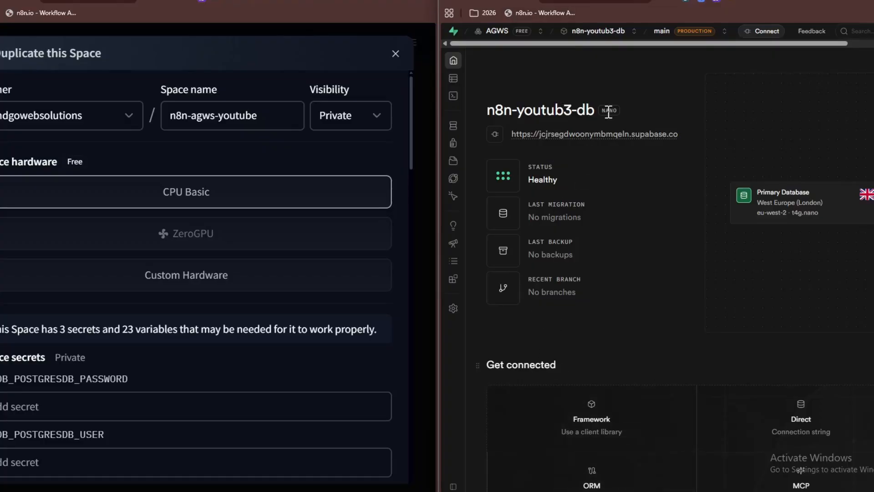
- Paste the database password into the duplicated Space's DB_POSTGRESDB_PASSWORD secret
{"action": "scroll", "coordinate": [185, 371], "scroll_direction": "down", "scroll_amount": 3}
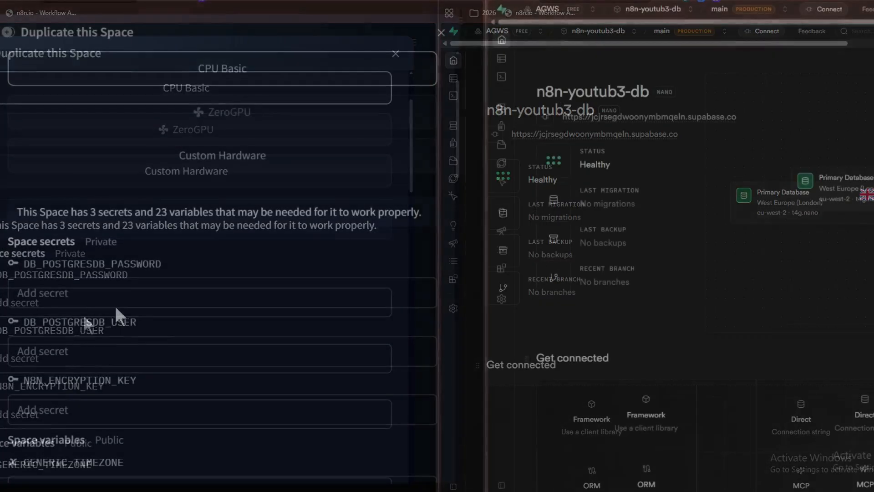
{"action": "left_click", "coordinate": [130, 293]}
{"action": "key", "text": "ctrl+v"}
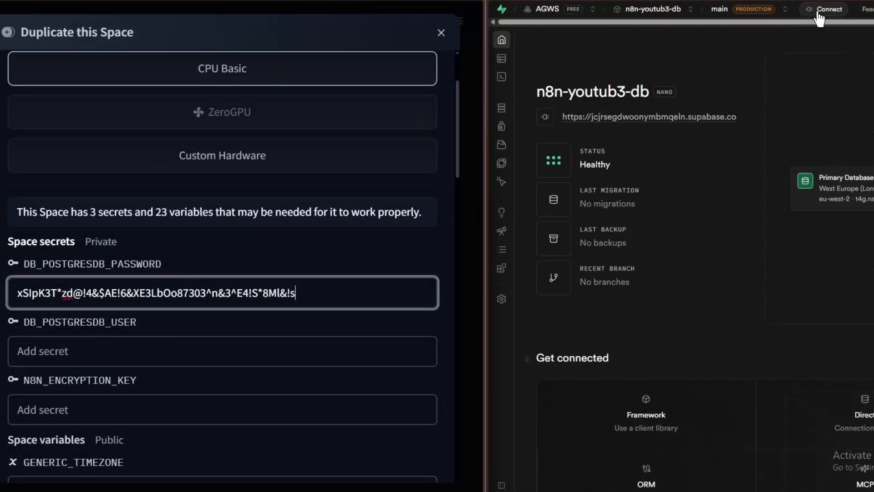
- Show the Supabase project's direct connection details with the Transaction pooler method and locate the Space's database connection variables
{"action": "left_click", "coordinate": [818, 11]}
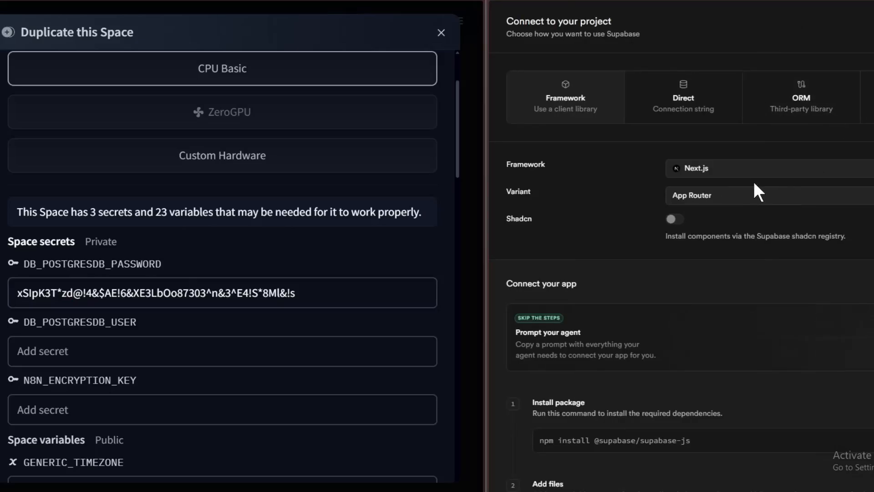
{"action": "left_click", "coordinate": [703, 107]}
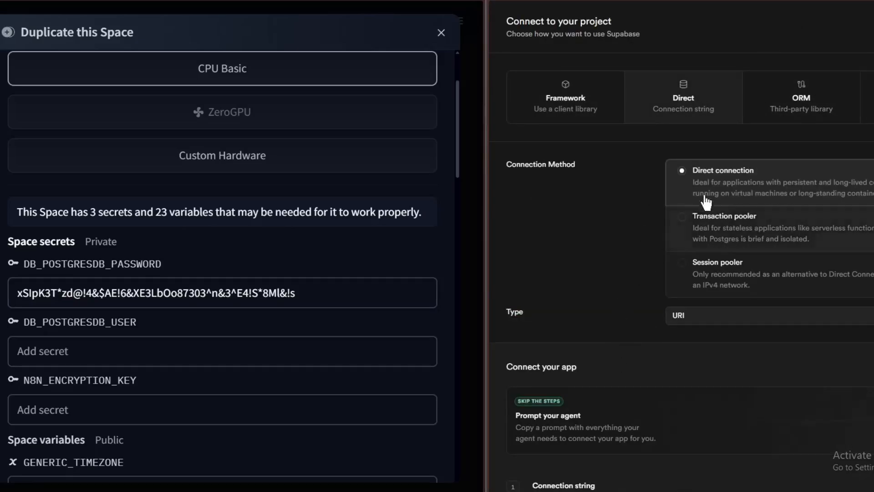
{"action": "left_click", "coordinate": [743, 238]}
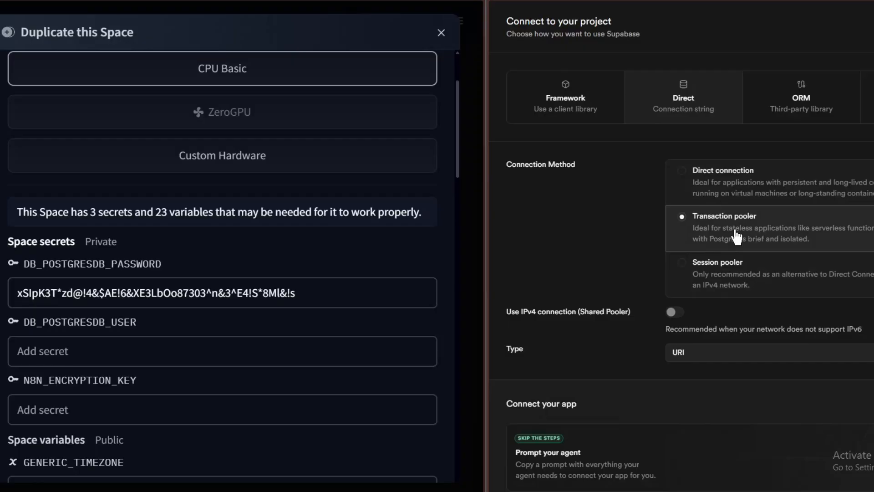
{"action": "scroll", "coordinate": [668, 324], "scroll_direction": "down", "scroll_amount": 5}
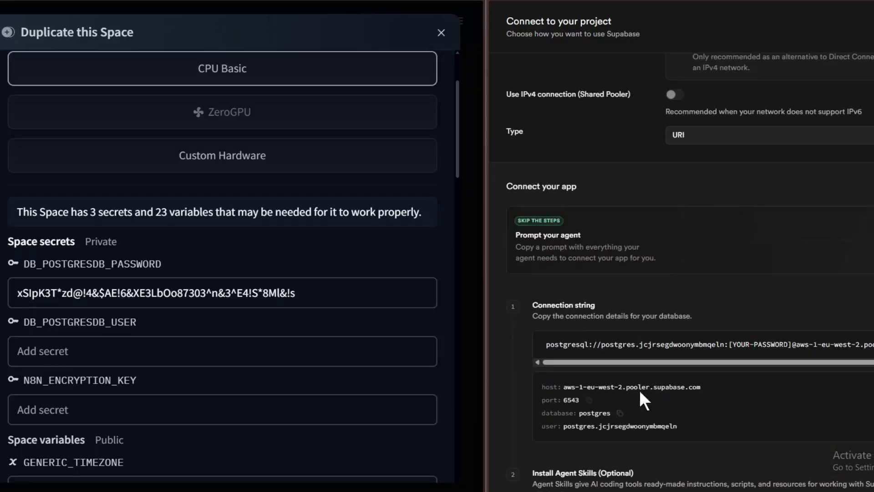
{"action": "scroll", "coordinate": [301, 333], "scroll_direction": "down", "scroll_amount": 3}
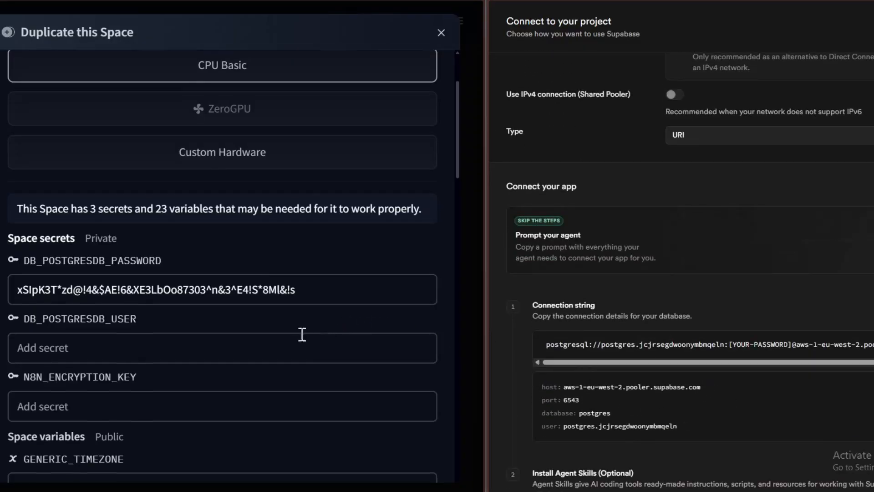
{"action": "scroll", "coordinate": [203, 359], "scroll_direction": "down", "scroll_amount": 6}
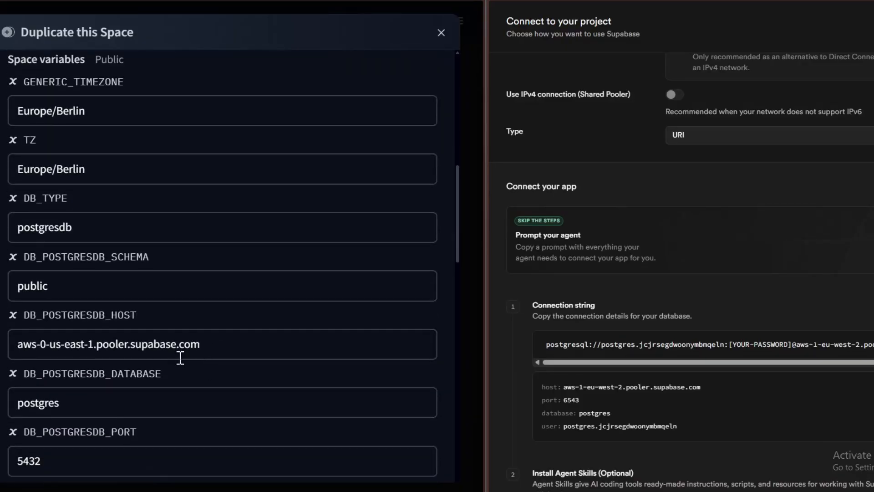
- Replace the DB_POSTGRESDB_HOST variable with the Supabase pooler host aws-1-eu-west-2.pooler.supabase.com
{"action": "left_click", "coordinate": [172, 358]}
{"action": "key", "text": "ctrl+a"}
{"action": "key", "text": "ctrl+v"}
- Copy port 6543 from the Supabase connection details into the Space's DB_POSTGRESDB_PORT variable
{"action": "scroll", "coordinate": [132, 280], "scroll_direction": "down", "scroll_amount": 2}
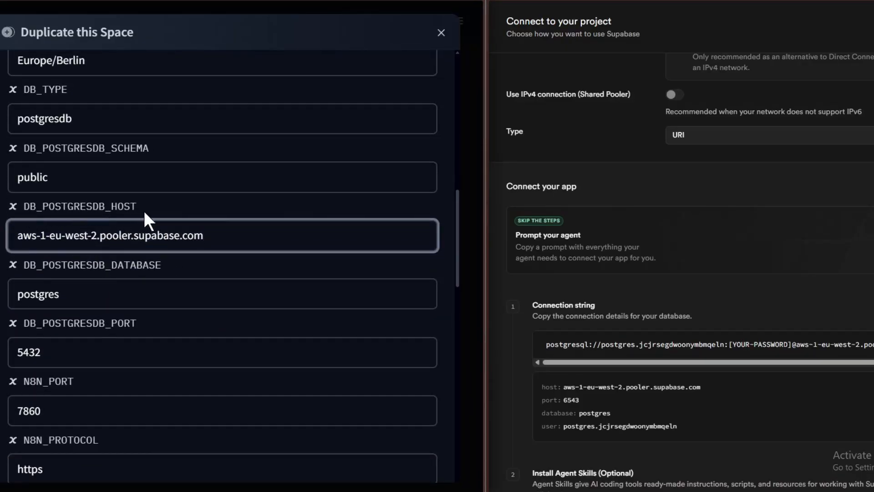
{"action": "scroll", "coordinate": [577, 360], "scroll_direction": "down", "scroll_amount": 1}
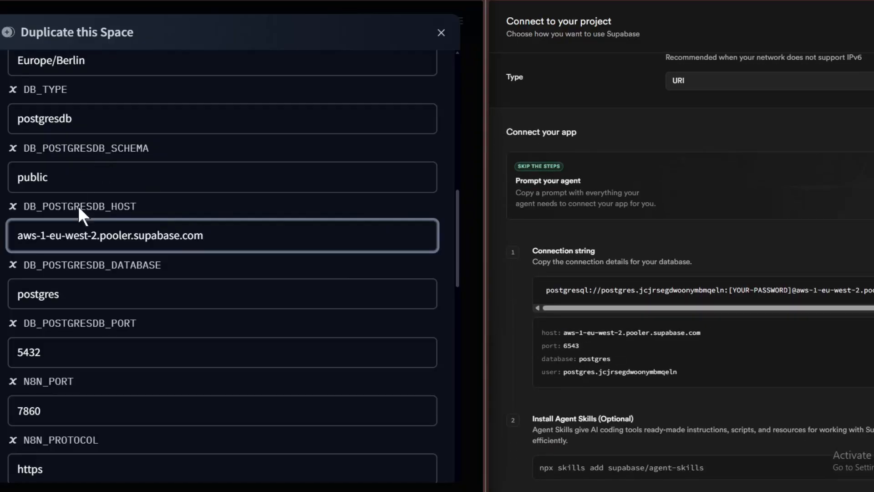
{"action": "left_click", "coordinate": [585, 346]}
{"action": "scroll", "coordinate": [172, 306], "scroll_direction": "down", "scroll_amount": 2}
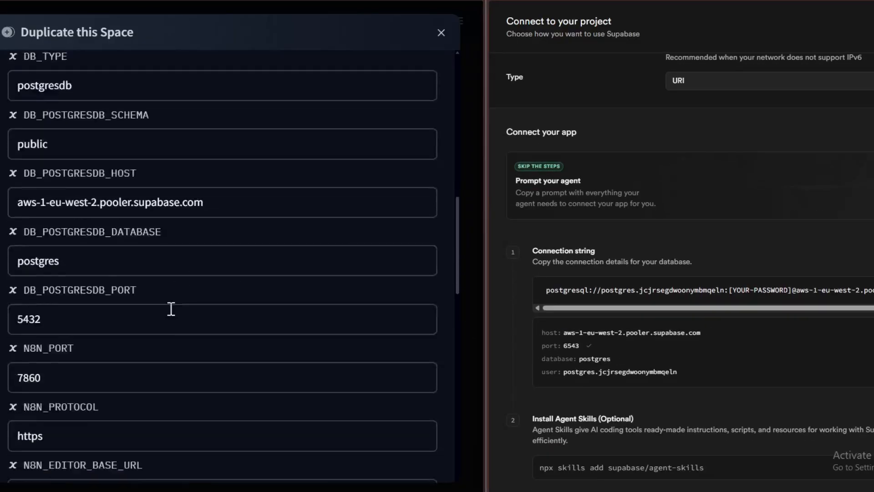
{"action": "left_click", "coordinate": [116, 234]}
{"action": "key", "text": "ctrl+a"}
{"action": "key", "text": "ctrl+v"}
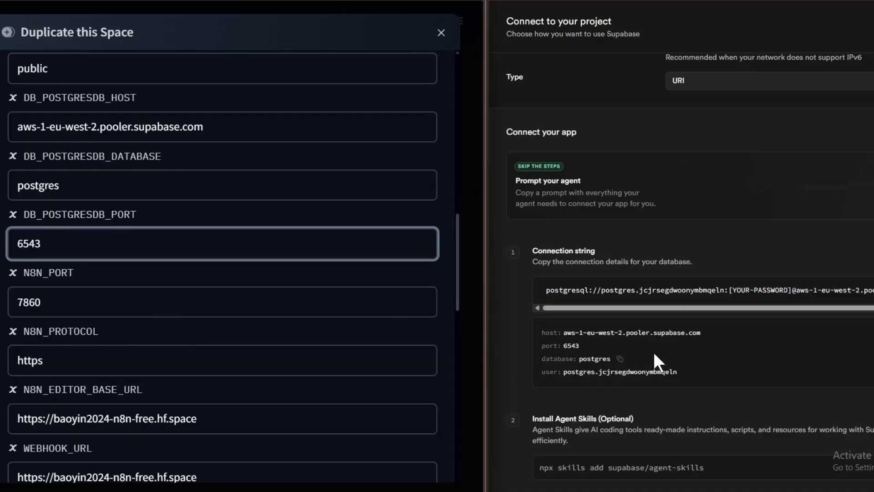
- Copy the database user from the Supabase connection details into the Space's DB_POSTGRESDB_USER secret
{"action": "left_click", "coordinate": [620, 360]}
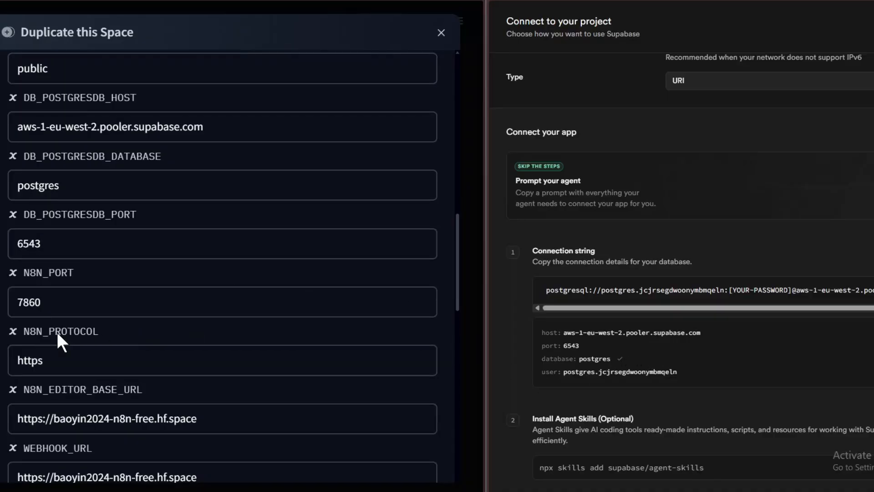
{"action": "scroll", "coordinate": [180, 305], "scroll_direction": "up", "scroll_amount": 10}
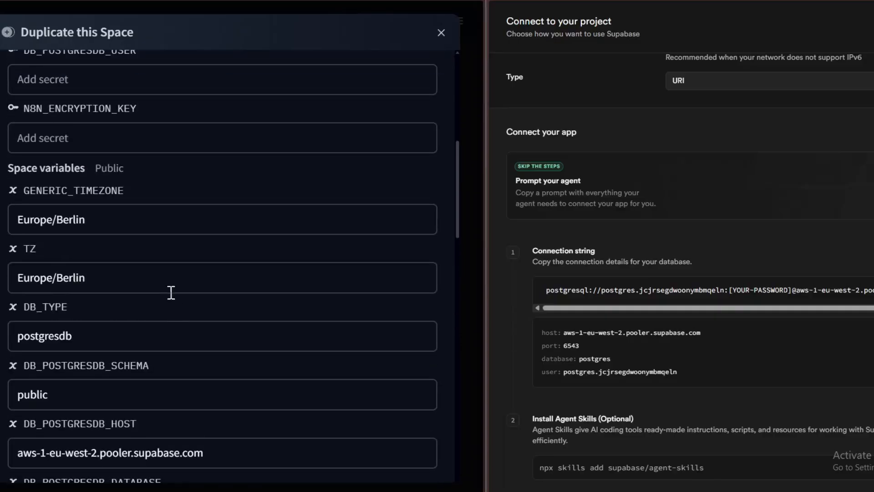
{"action": "left_click", "coordinate": [127, 251]}
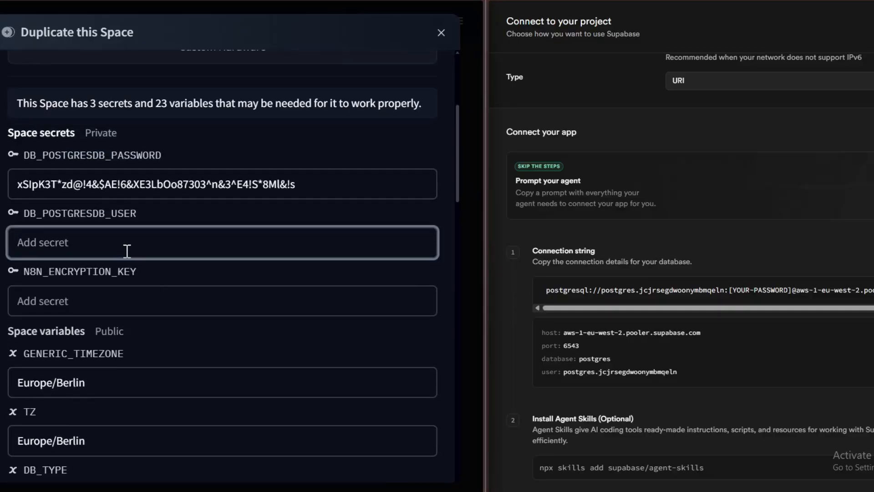
{"action": "left_click", "coordinate": [687, 373]}
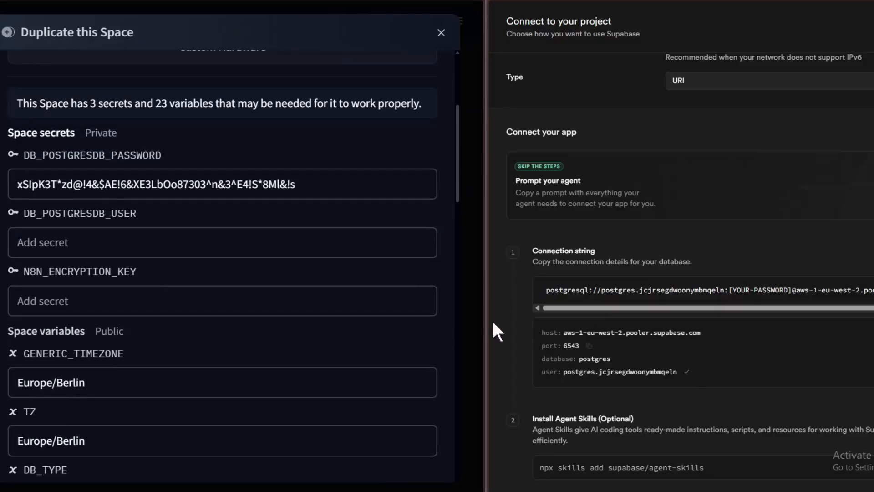
{"action": "left_click", "coordinate": [192, 248]}
{"action": "key", "text": "ctrl+v"}
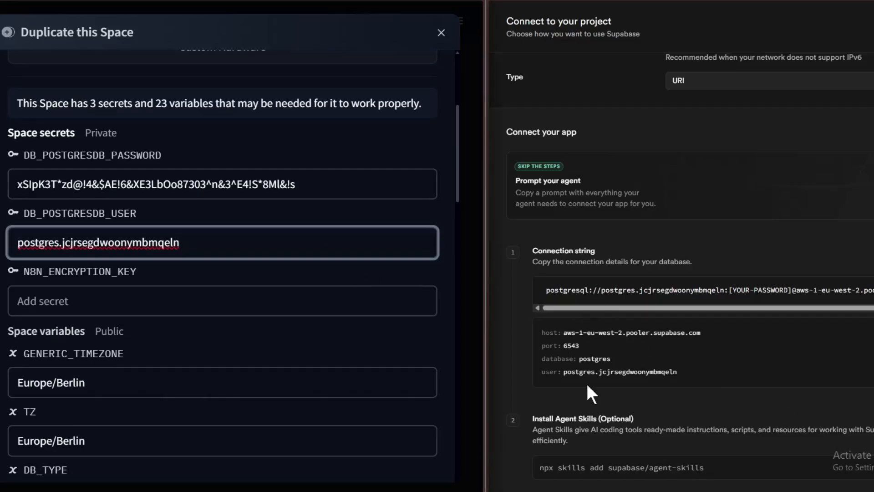
- Copy the Supabase database name and compare the connection details with the Space's DB_POSTGRESDB_DATABASE, host and port variables
{"action": "left_click", "coordinate": [619, 363]}
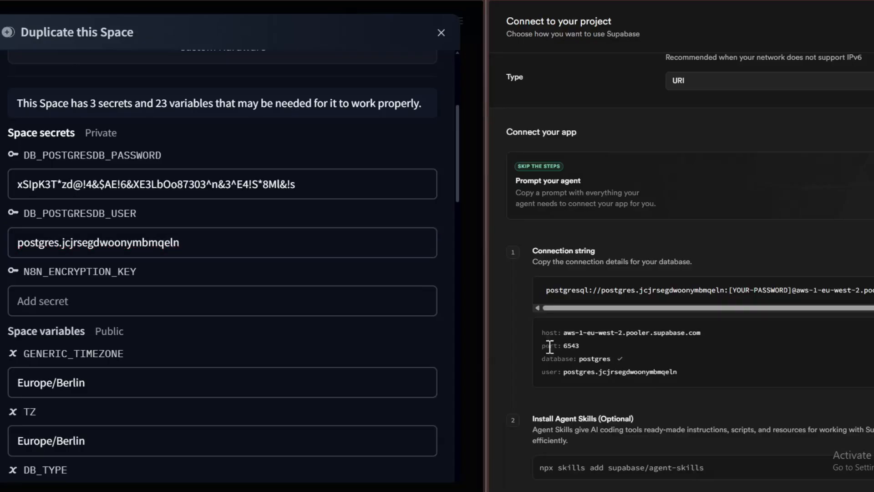
{"action": "scroll", "coordinate": [153, 314], "scroll_direction": "down", "scroll_amount": 3}
{"action": "scroll", "coordinate": [152, 312], "scroll_direction": "down", "scroll_amount": 5}
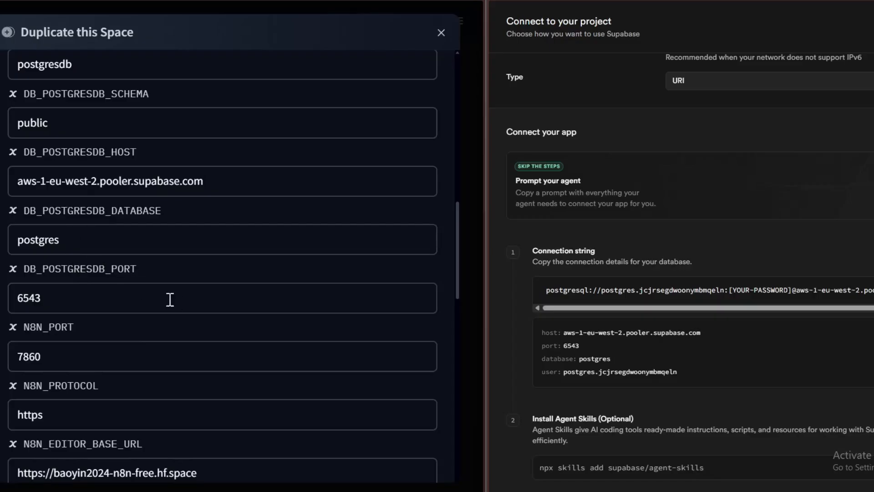
{"action": "scroll", "coordinate": [169, 299], "scroll_direction": "down", "scroll_amount": 4}
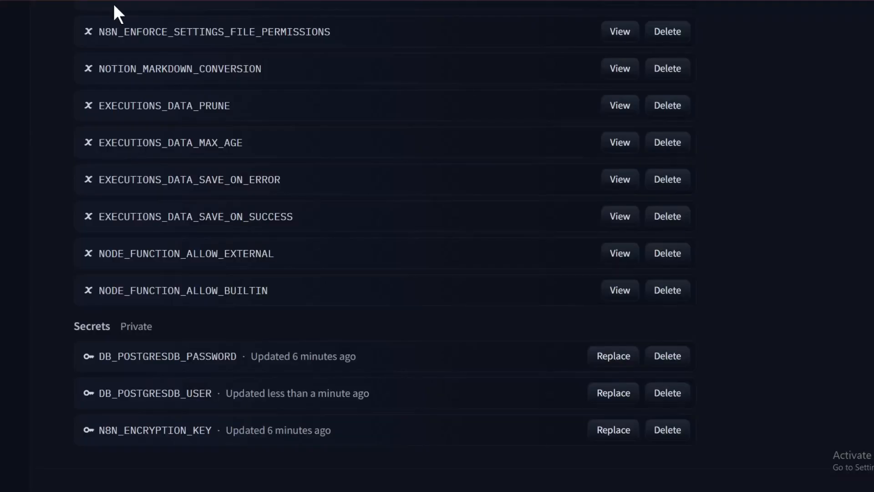
- Go through the existing n8n-tutorial Space's settings and open the account's profile to look up its username
{"action": "scroll", "coordinate": [192, 137], "scroll_direction": "up", "scroll_amount": 20}
{"action": "scroll", "coordinate": [263, 173], "scroll_direction": "up", "scroll_amount": 15}
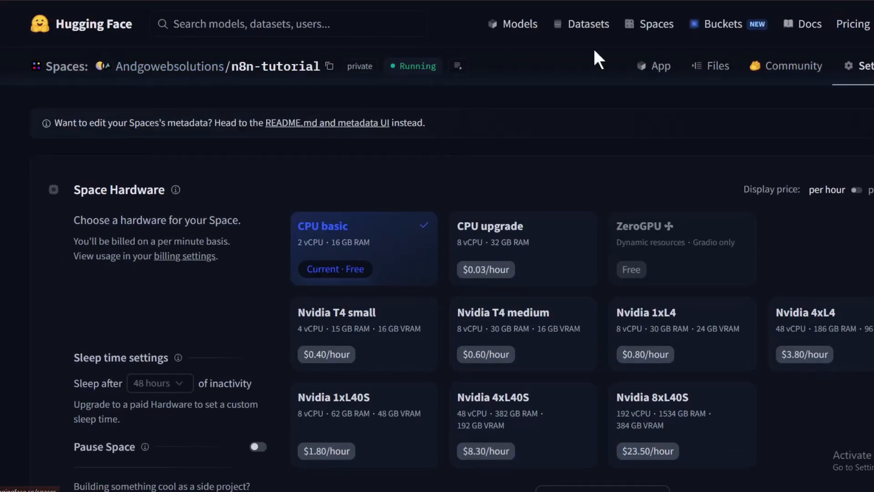
{"action": "left_click", "coordinate": [873, 25]}
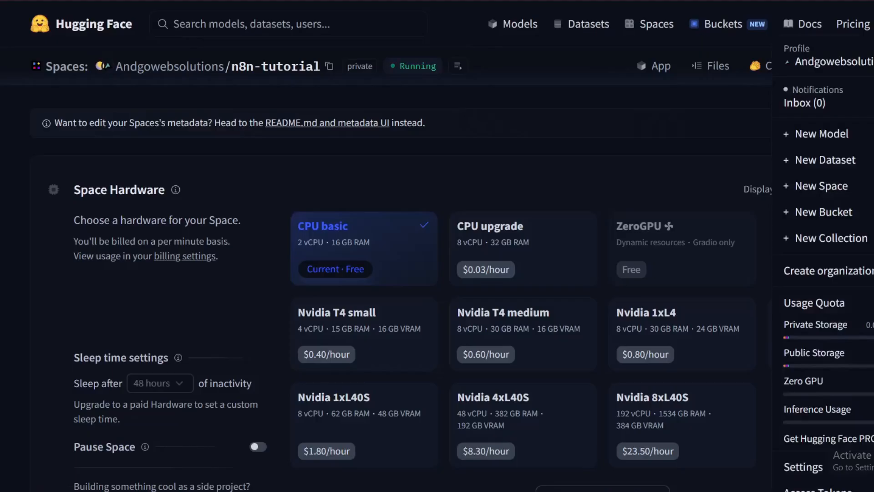
{"action": "left_click", "coordinate": [815, 64]}
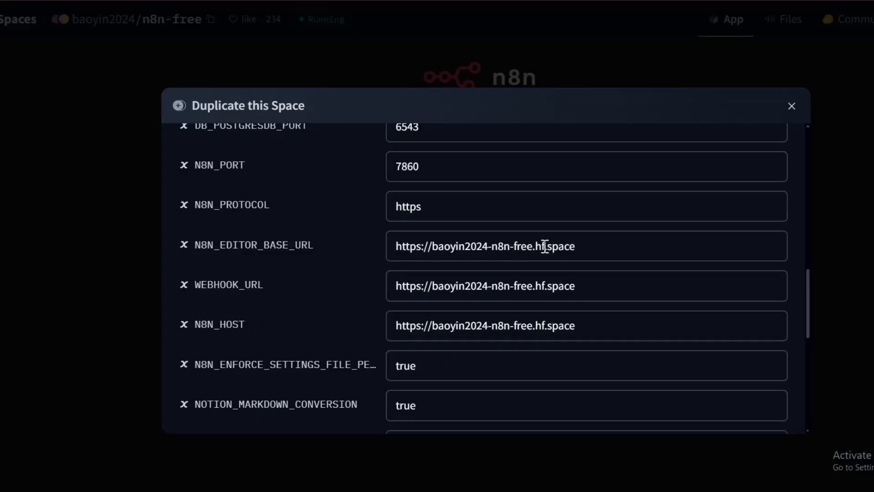
{"action": "left_click_drag", "start_coordinate": [545, 246], "coordinate": [436, 250]}
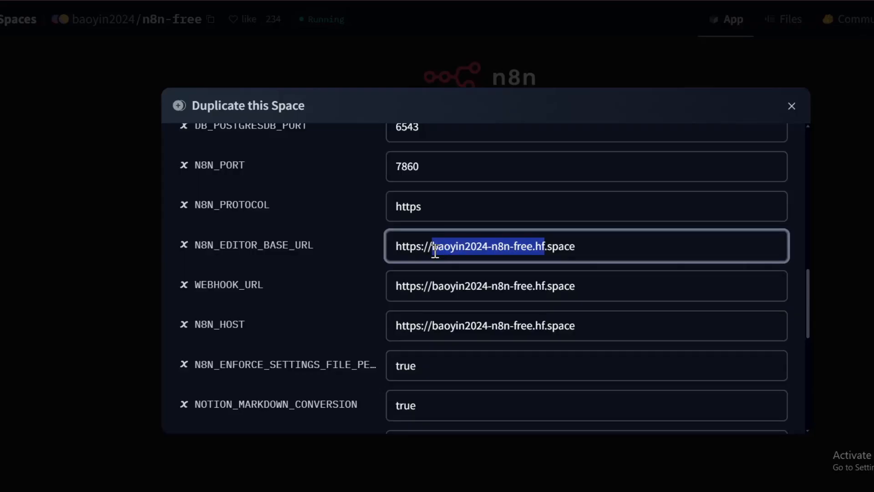
{"action": "type", "text": "andgowebso"}
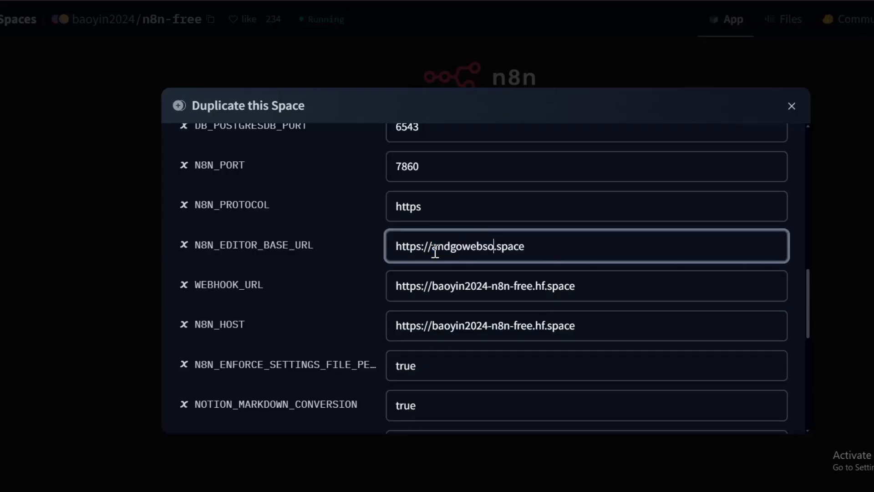
{"action": "type", "text": "lutions-n8"}
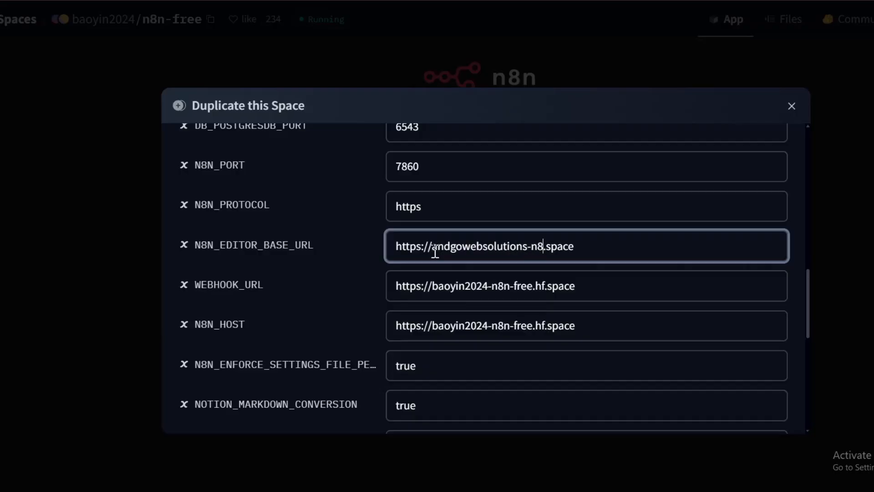
{"action": "type", "text": "n-youtube-tuto"}
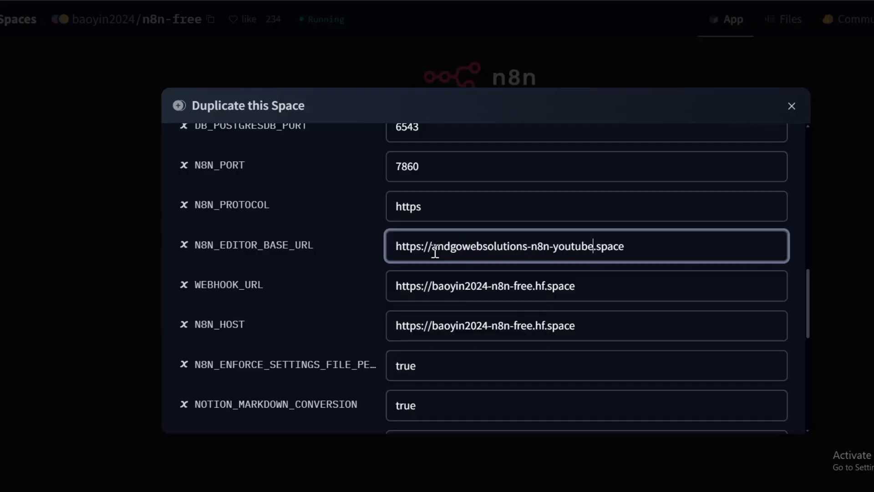
{"action": "type", "text": "rial"}
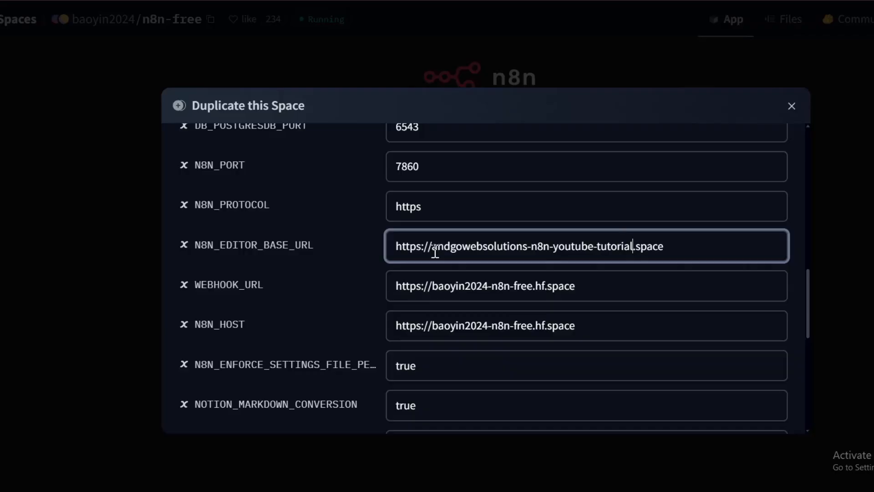
- Copy the new editor base URL into the WEBHOOK_URL and N8N_HOST variables, replacing their existing addresses
{"action": "key", "text": "ctrl+a"}
{"action": "left_click", "coordinate": [593, 296]}
{"action": "key", "text": "ctrl+a"}
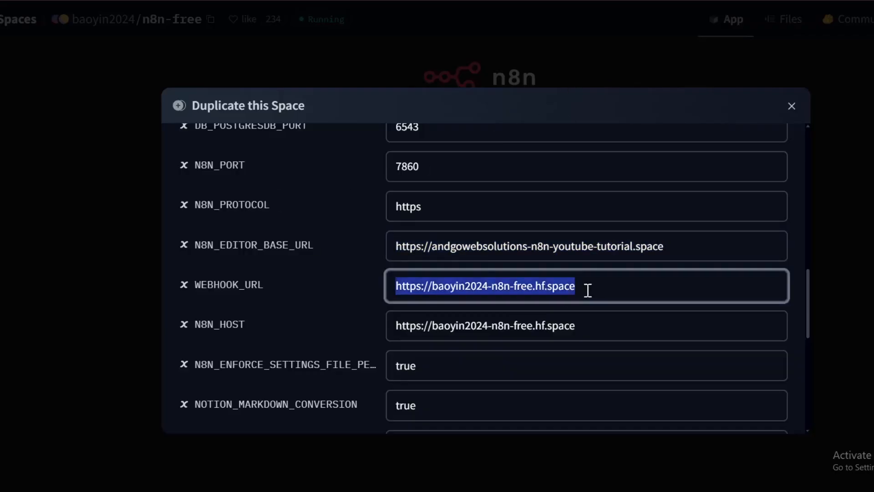
{"action": "key", "text": "ctrl+v"}
{"action": "left_click", "coordinate": [547, 334]}
{"action": "key", "text": "ctrl+a"}
{"action": "key", "text": "ctrl+v"}
- Review the remaining Space variables and return to the N8N_ENCRYPTION_KEY secret with the Supabase window alongside
{"action": "scroll", "coordinate": [592, 319], "scroll_direction": "down", "scroll_amount": 6}
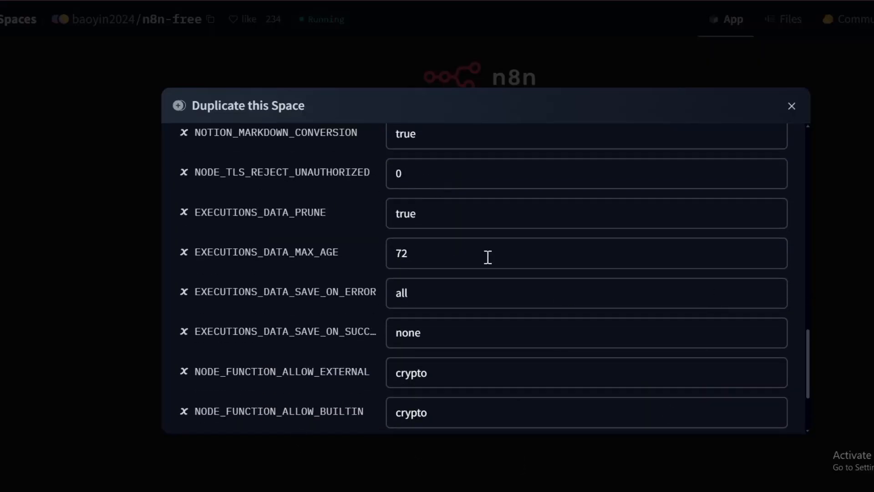
{"action": "scroll", "coordinate": [487, 258], "scroll_direction": "down", "scroll_amount": 3}
{"action": "scroll", "coordinate": [395, 273], "scroll_direction": "down", "scroll_amount": 1}
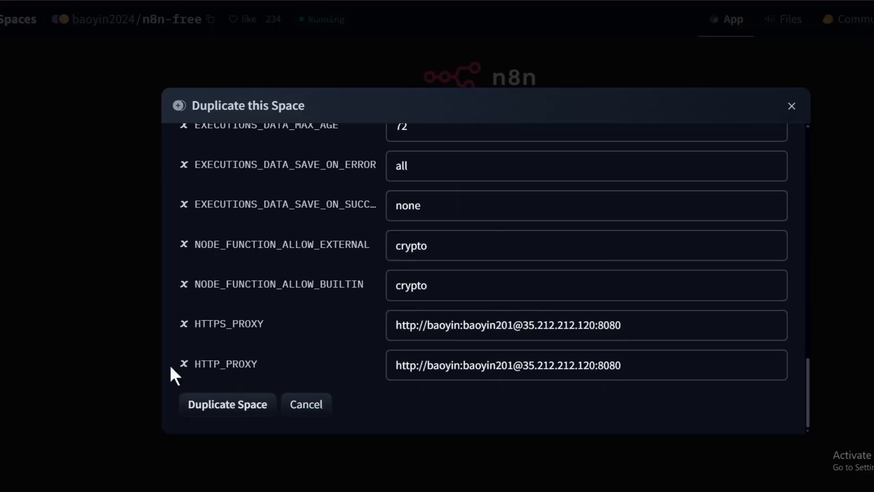
{"action": "scroll", "coordinate": [356, 328], "scroll_direction": "up", "scroll_amount": 20}
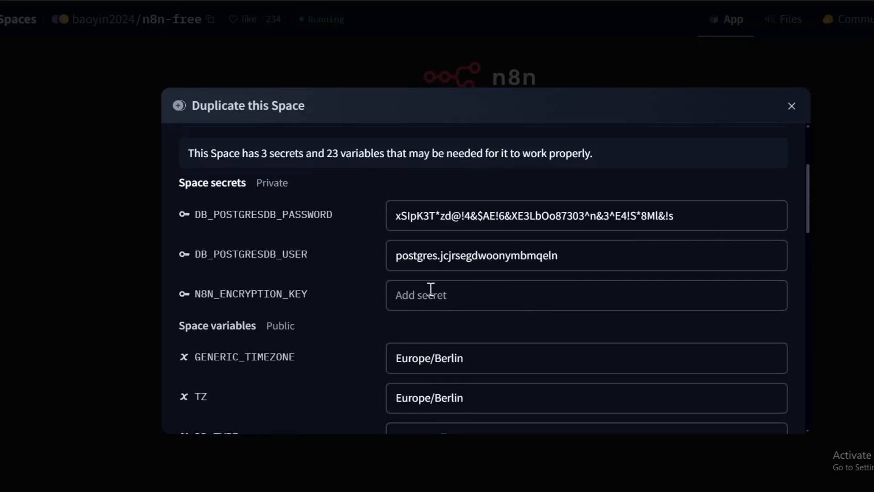
{"action": "left_click_drag", "start_coordinate": [479, 1], "coordinate": [0, 27]}
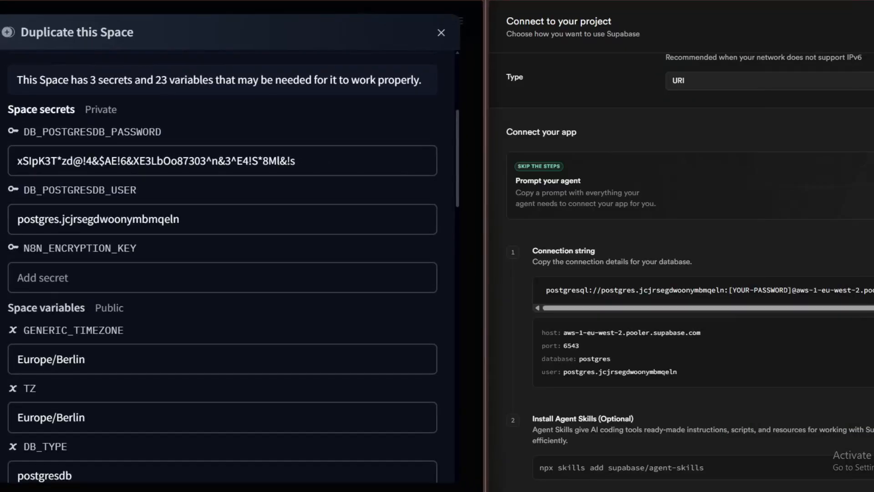
- Search the web for "google cloud shell" in a new browser tab and open the Launch Cloud Shell documentation
{"action": "key", "text": "ctrl+t"}
{"action": "type", "text": "cloud"}
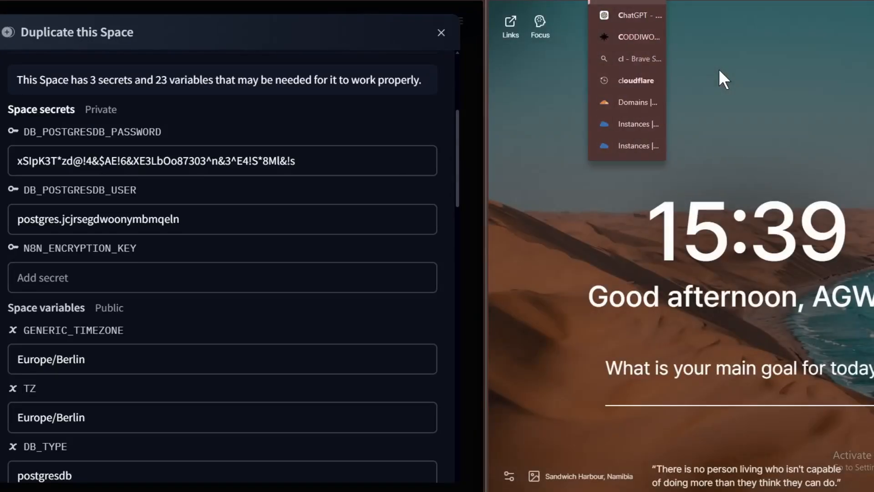
{"action": "key", "text": "BackSpace"}
{"action": "key", "text": "BackSpace"}
{"action": "key", "text": "BackSpace"}
{"action": "key", "text": "BackSpace"}
{"action": "key", "text": "BackSpace"}
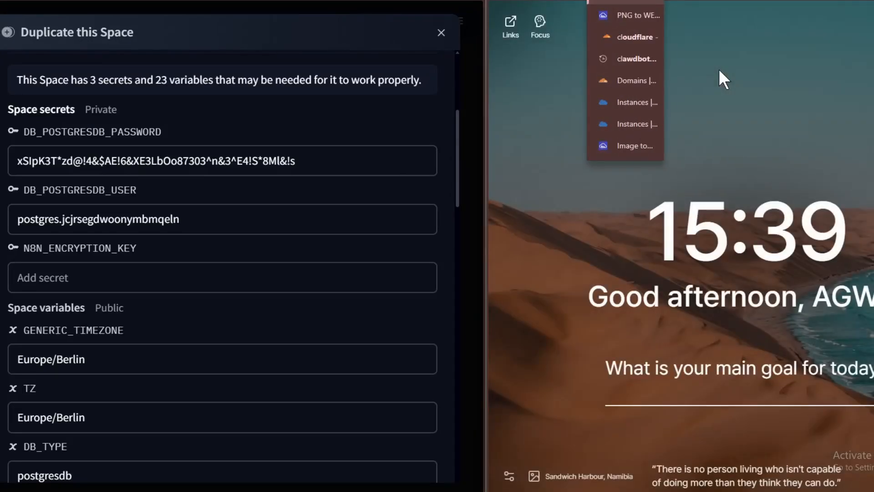
{"action": "type", "text": "google"}
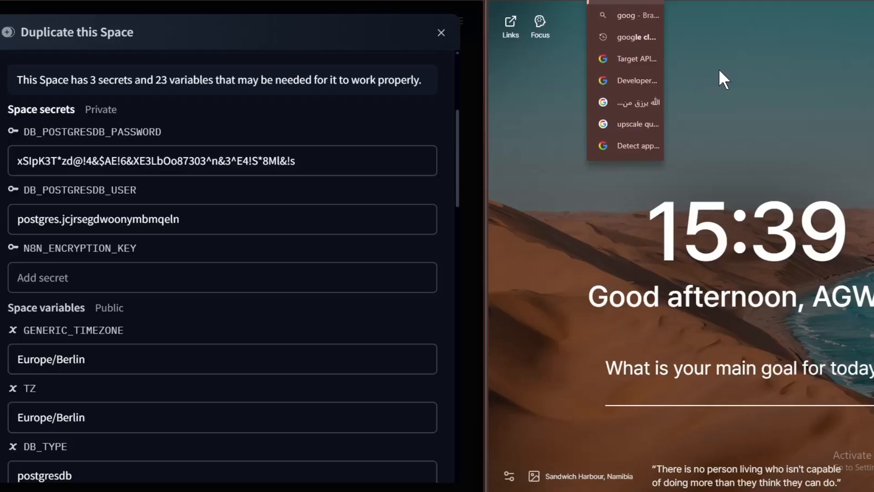
{"action": "type", "text": " cloud"}
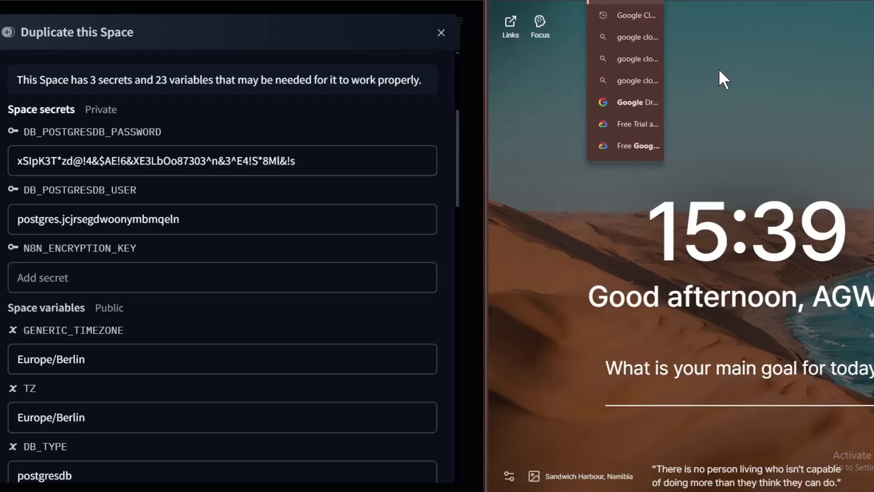
{"action": "type", "text": " shell"}
{"action": "key", "text": "Return"}
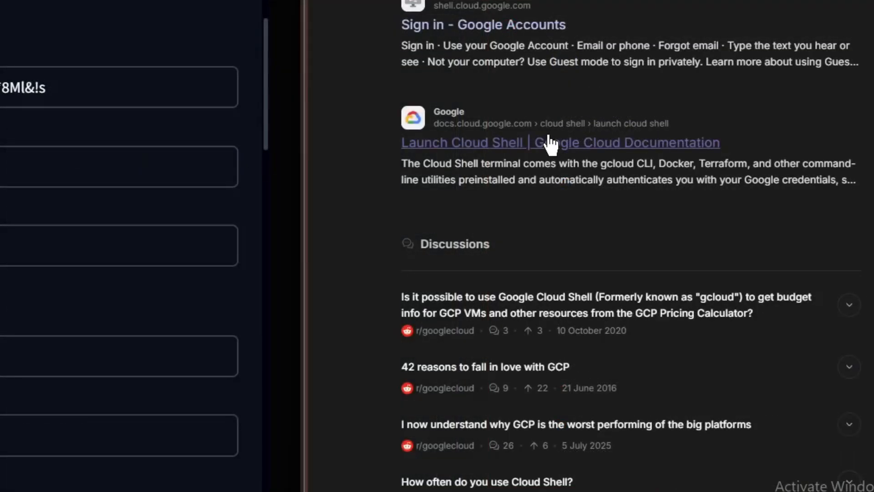
{"action": "left_click", "coordinate": [551, 145]}
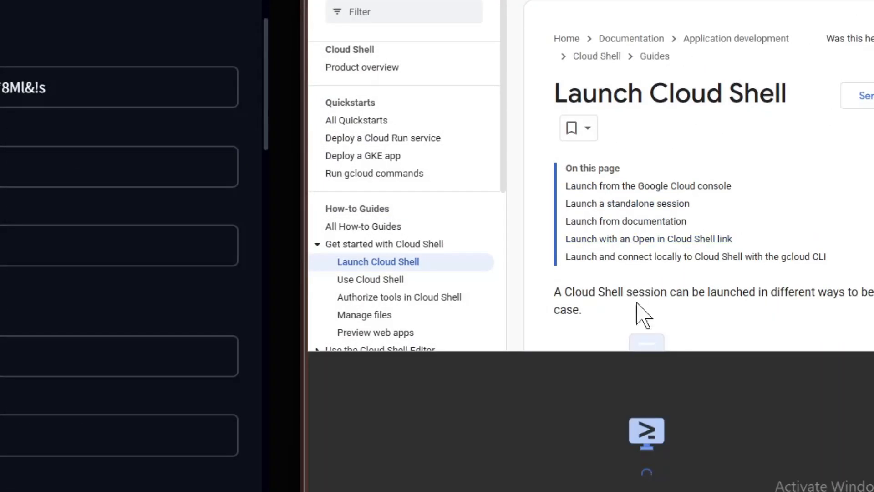
- Switch to the setup notes and copy the command openssl rand -base64 32 from the Environment Variables section
{"action": "key", "text": "alt+Tab"}
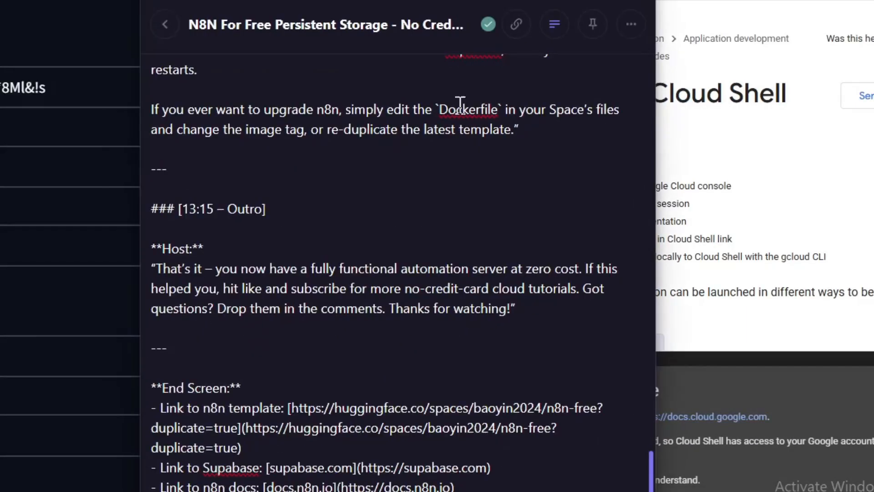
{"action": "scroll", "coordinate": [345, 305], "scroll_direction": "up", "scroll_amount": 6}
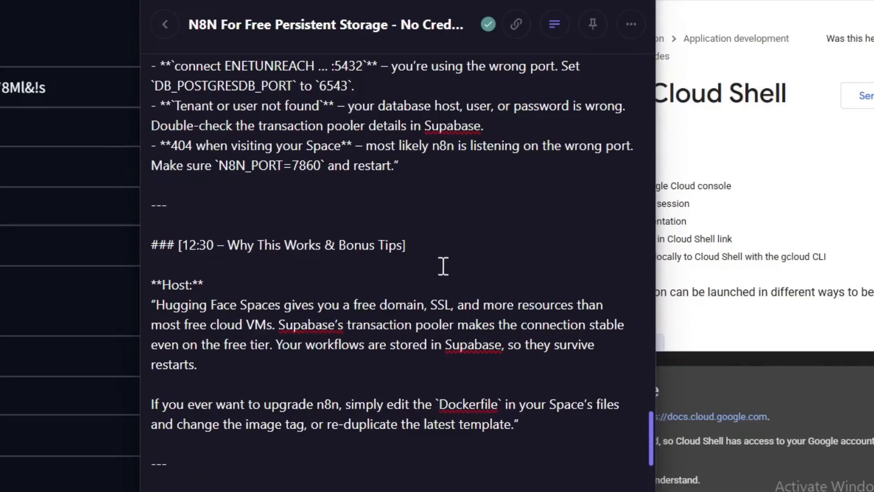
{"action": "scroll", "coordinate": [400, 274], "scroll_direction": "up", "scroll_amount": 2}
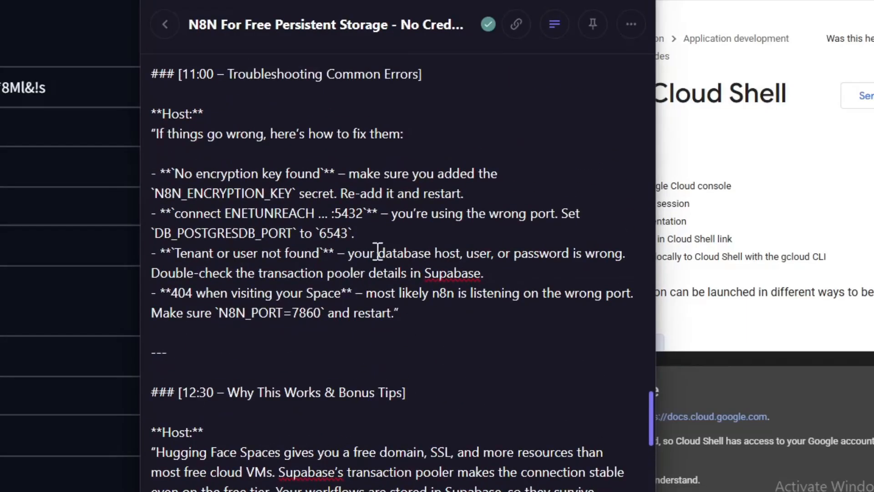
{"action": "scroll", "coordinate": [396, 260], "scroll_direction": "up", "scroll_amount": 2}
{"action": "scroll", "coordinate": [344, 236], "scroll_direction": "up", "scroll_amount": 6}
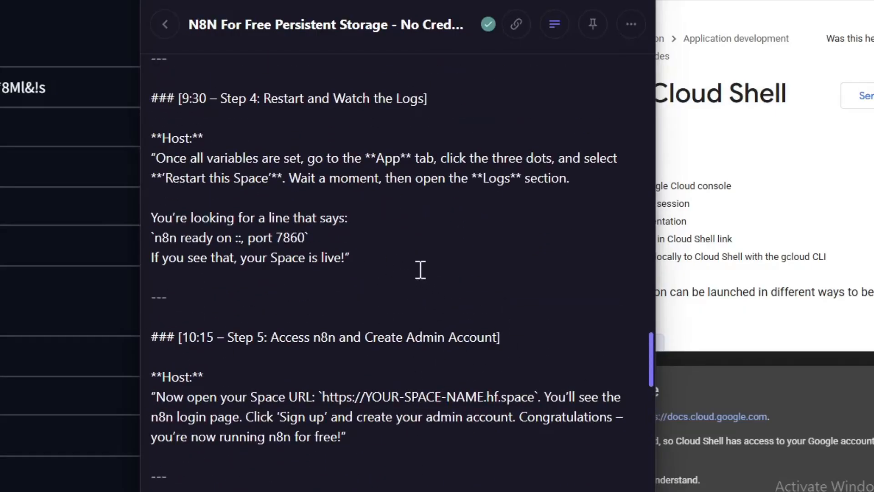
{"action": "scroll", "coordinate": [437, 260], "scroll_direction": "up", "scroll_amount": 4}
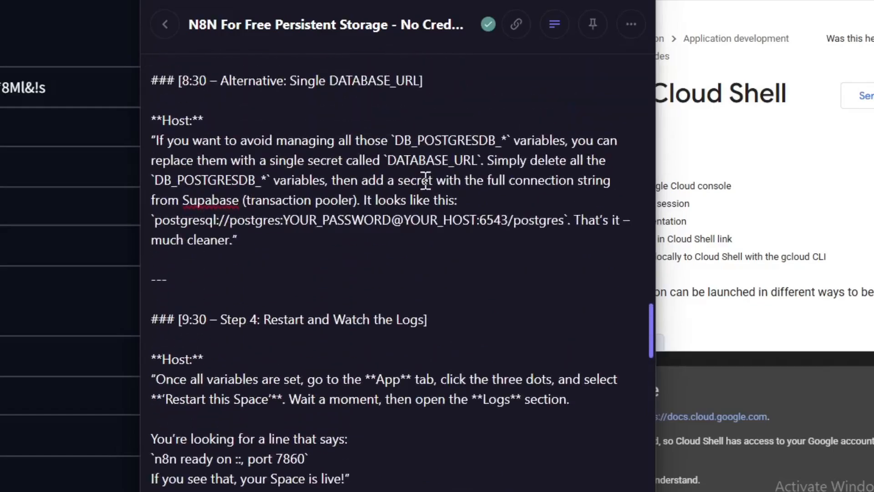
{"action": "scroll", "coordinate": [420, 188], "scroll_direction": "up", "scroll_amount": 5}
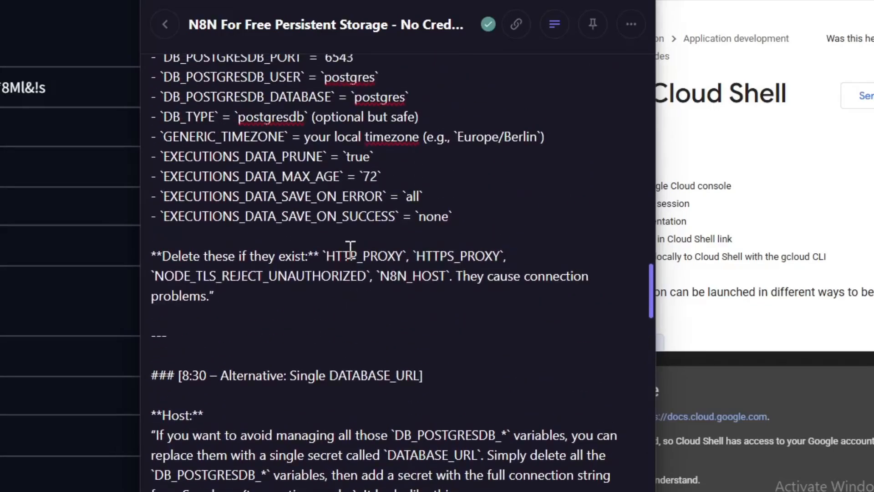
{"action": "scroll", "coordinate": [395, 210], "scroll_direction": "up", "scroll_amount": 6}
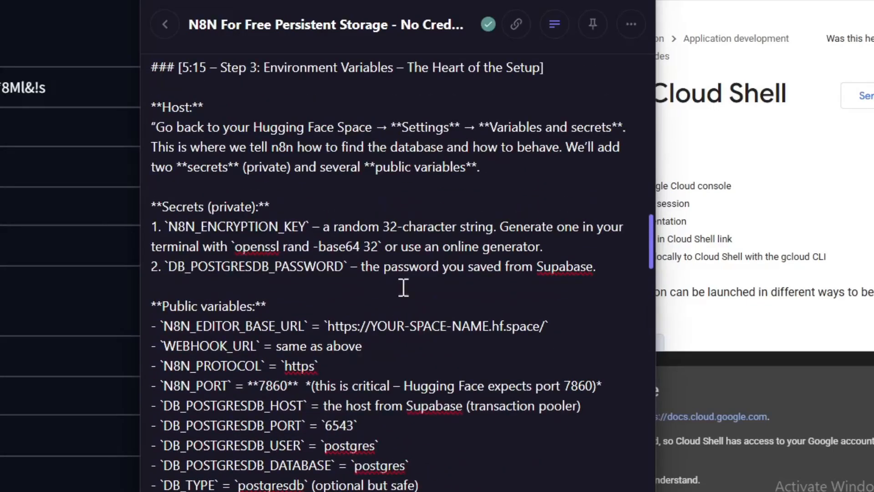
{"action": "left_click_drag", "start_coordinate": [236, 251], "coordinate": [384, 253]}
{"action": "key", "text": "ctrl+c"}
{"action": "left_click", "coordinate": [595, 1]}
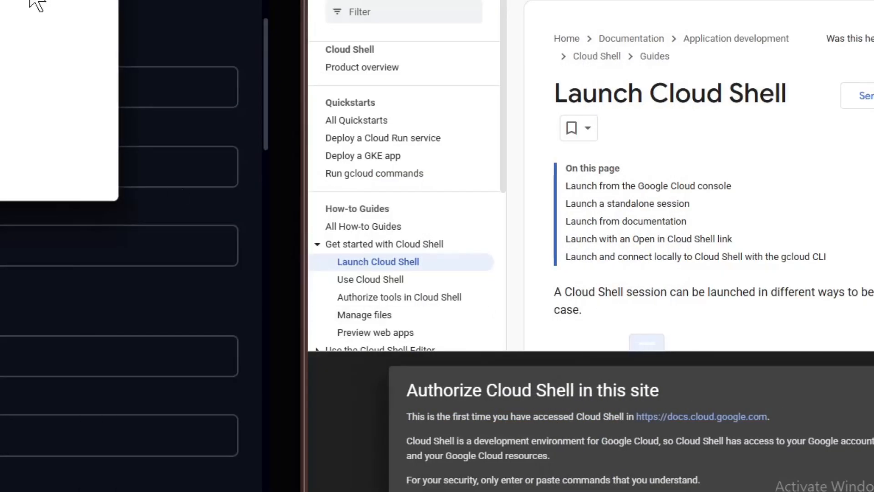
{"action": "left_click_drag", "start_coordinate": [35, 1], "coordinate": [835, 1]}
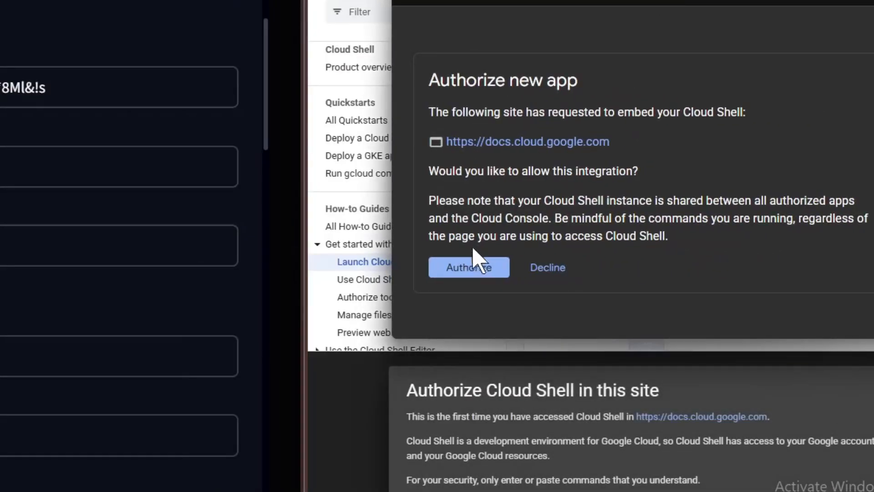
{"action": "left_click", "coordinate": [464, 267]}
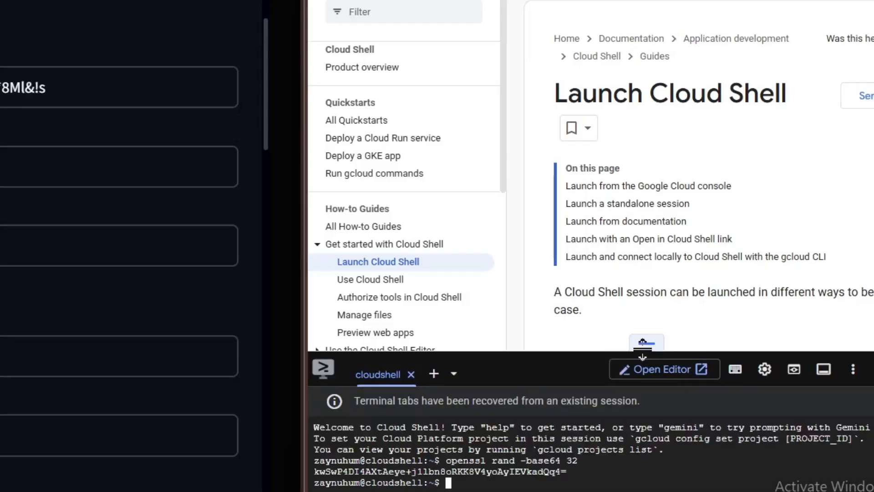
{"action": "left_click_drag", "start_coordinate": [644, 344], "coordinate": [677, 45]}
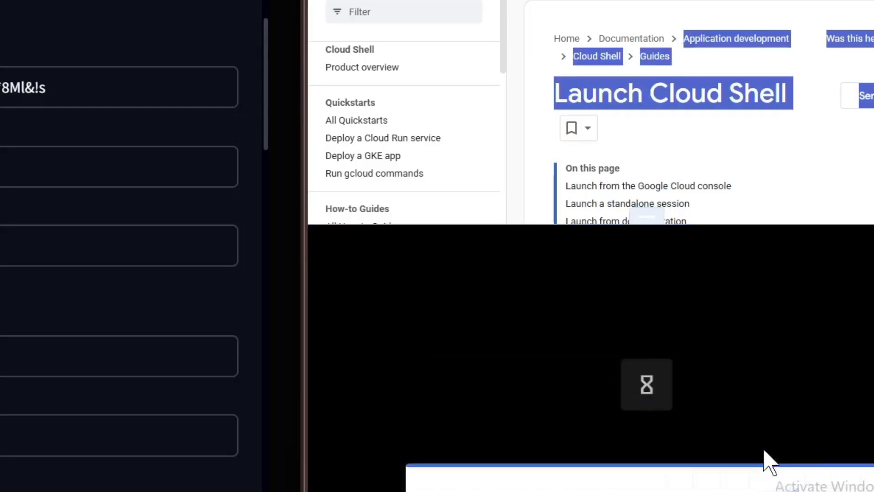
{"action": "left_click_drag", "start_coordinate": [650, 224], "coordinate": [611, 228]}
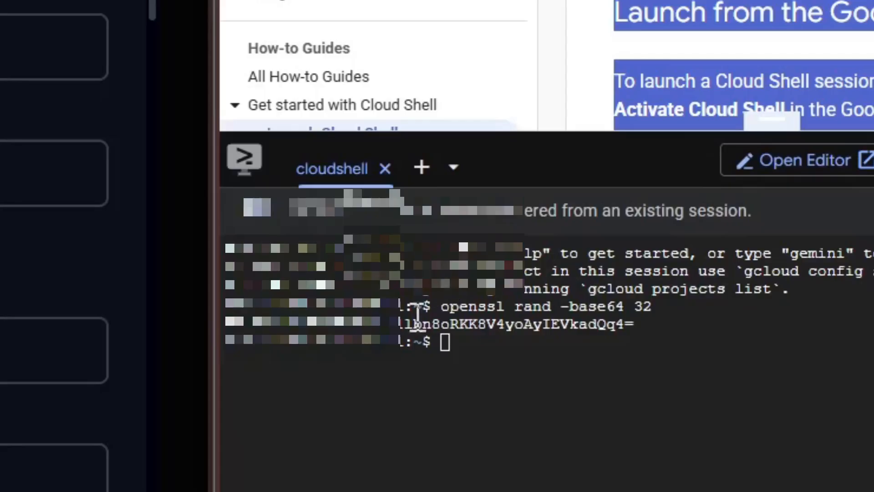
- Run the copied command openssl rand -base64 32 in the Cloud Shell terminal to generate an encryption key
{"action": "right_click", "coordinate": [526, 376]}
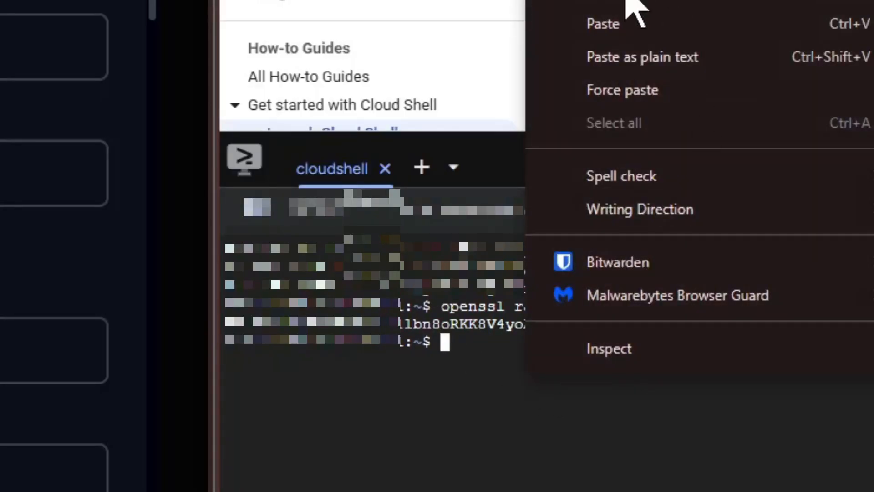
{"action": "left_click", "coordinate": [615, 24]}
{"action": "key", "text": "Return"}
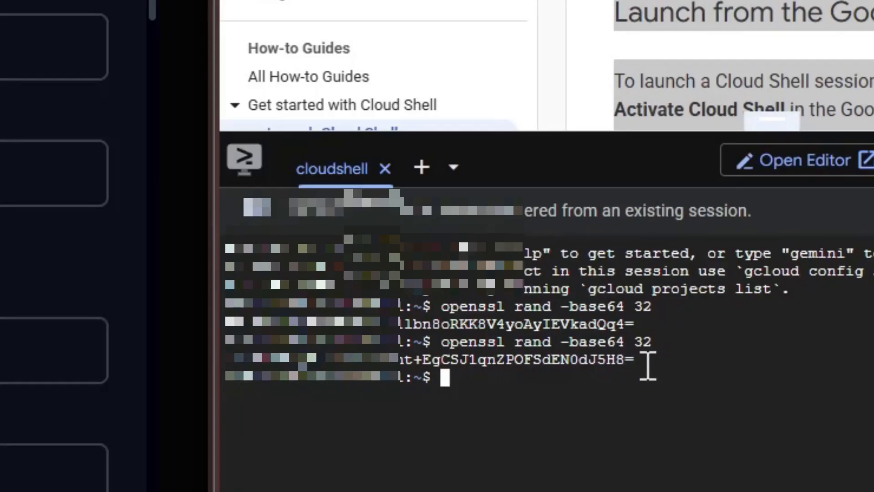
- Copy the newly generated key from the terminal and paste it into the Space's N8N_ENCRYPTION_KEY secret
{"action": "left_click_drag", "start_coordinate": [643, 362], "coordinate": [216, 364]}
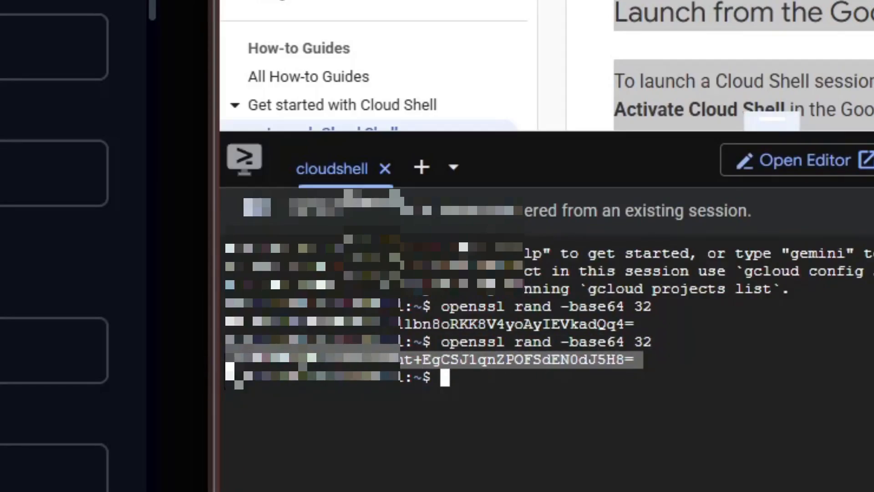
{"action": "right_click", "coordinate": [293, 361]}
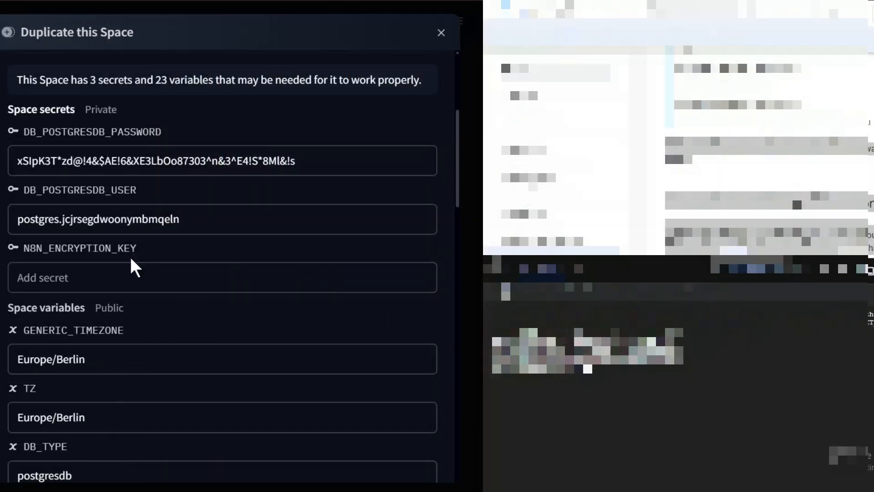
{"action": "left_click", "coordinate": [98, 271]}
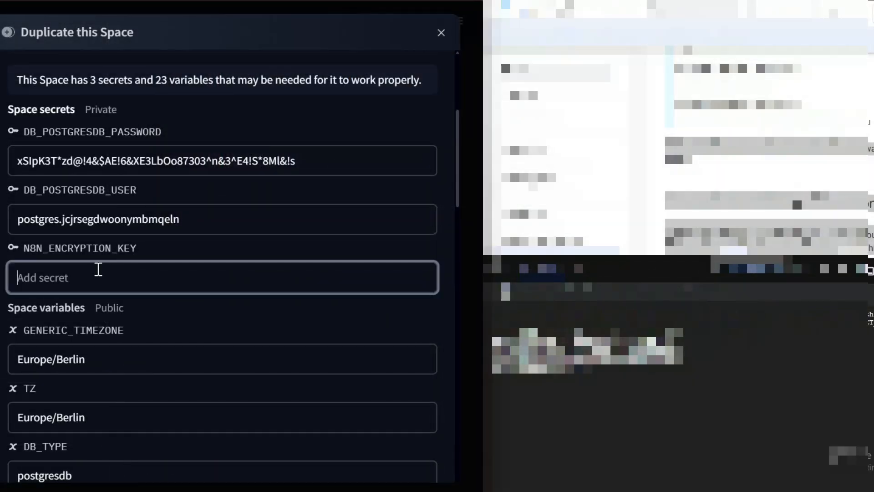
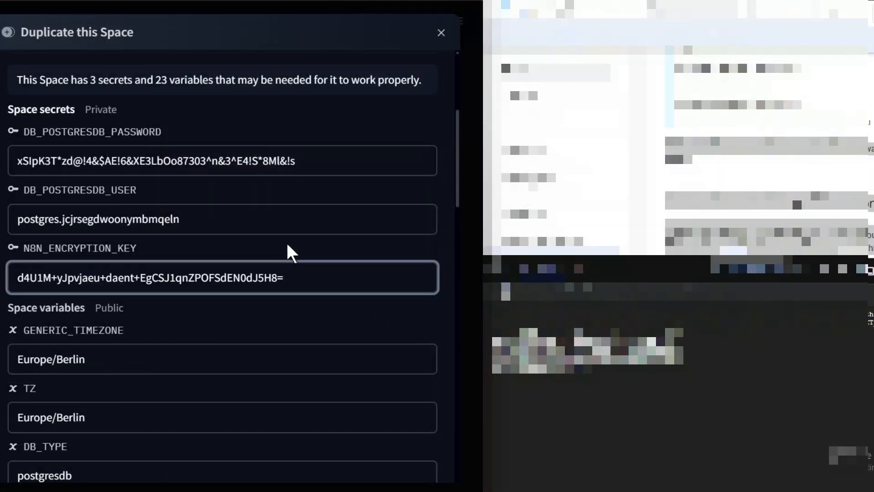
- Duplicate the Space with the completed secrets and variables, then maximize its window and close the build logs
{"action": "scroll", "coordinate": [289, 250], "scroll_direction": "down", "scroll_amount": 10}
{"action": "scroll", "coordinate": [303, 309], "scroll_direction": "down", "scroll_amount": 15}
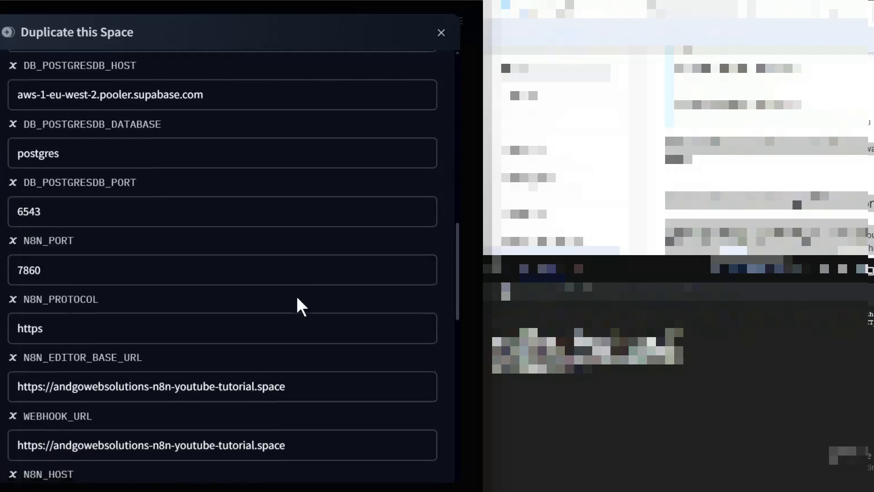
{"action": "scroll", "coordinate": [301, 299], "scroll_direction": "down", "scroll_amount": 1}
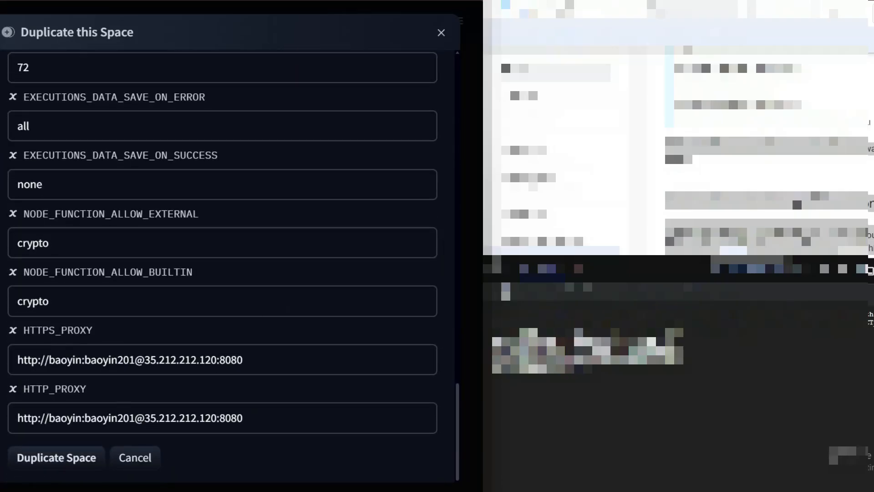
{"action": "left_click", "coordinate": [87, 459]}
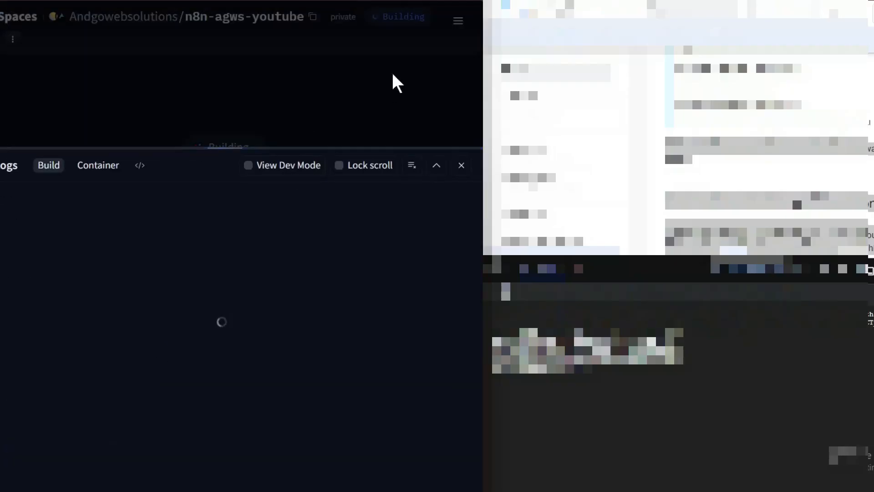
{"action": "left_click", "coordinate": [442, 0]}
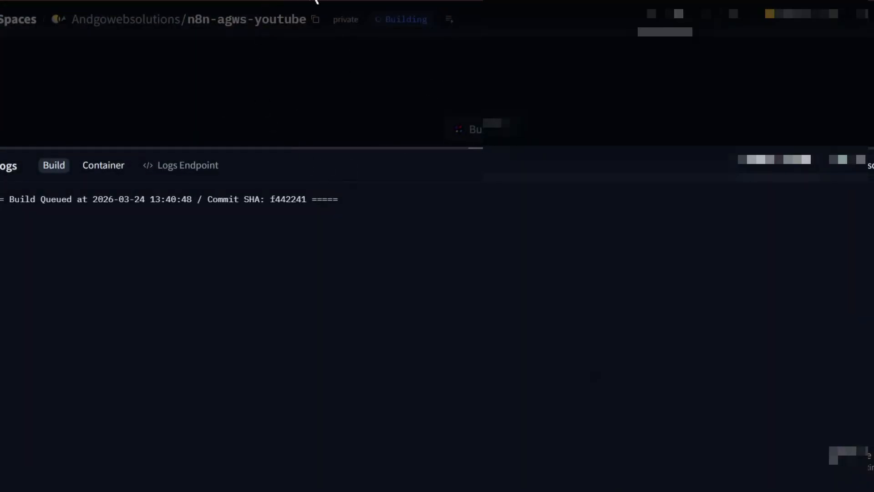
{"action": "left_click", "coordinate": [306, 81]}
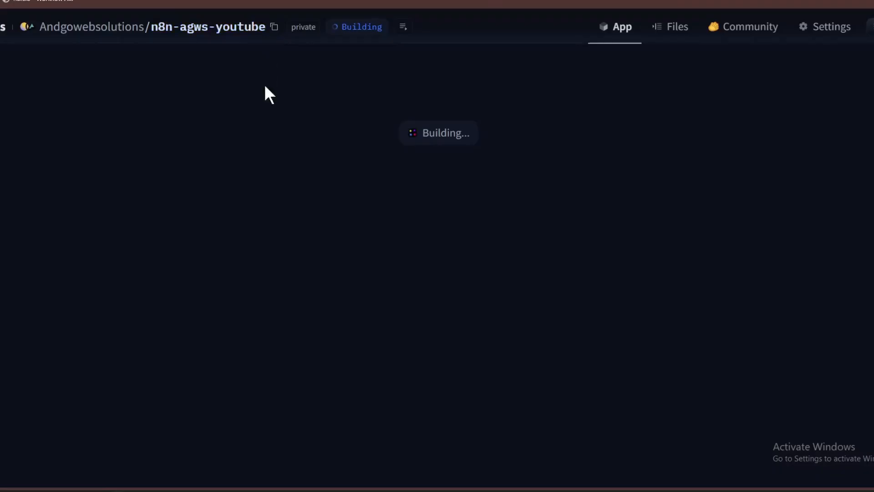
- Copy the n8n-agws-youtube Space name and open the Space's settings at the Variables and secrets section
{"action": "left_click", "coordinate": [275, 28]}
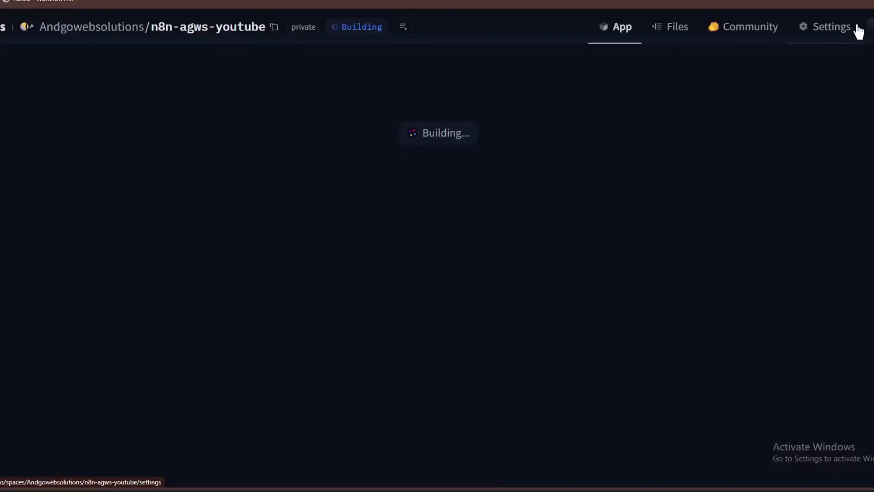
{"action": "left_click", "coordinate": [870, 26]}
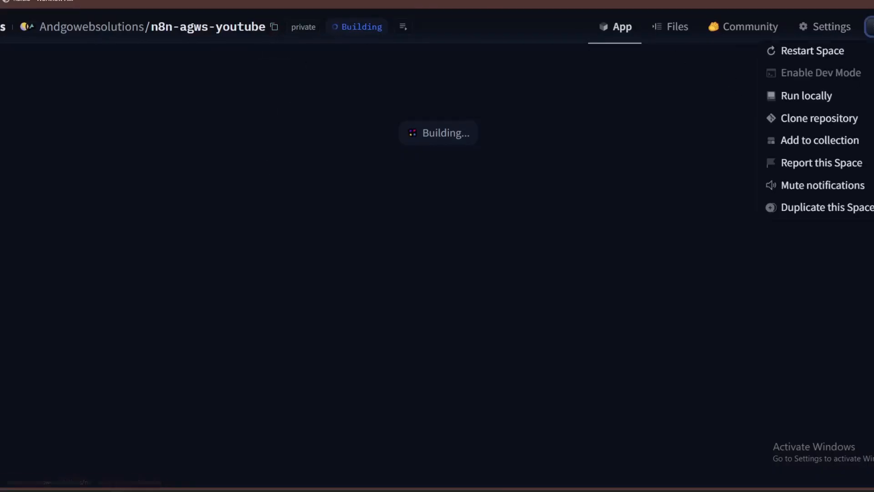
{"action": "left_click", "coordinate": [838, 27]}
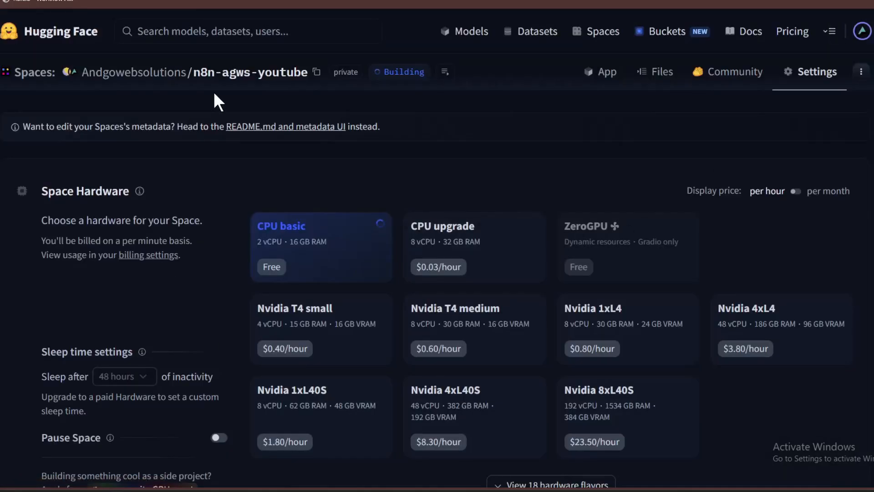
{"action": "scroll", "coordinate": [314, 220], "scroll_direction": "down", "scroll_amount": 5}
{"action": "scroll", "coordinate": [155, 174], "scroll_direction": "down", "scroll_amount": 12}
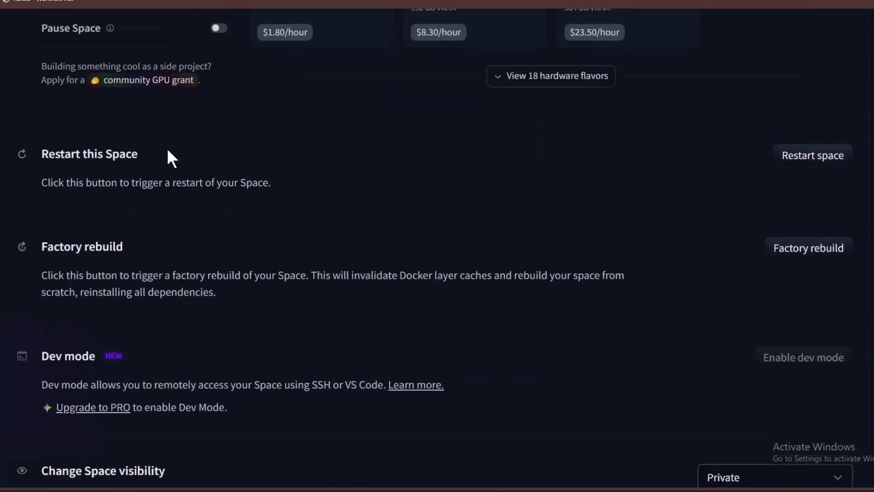
{"action": "scroll", "coordinate": [198, 263], "scroll_direction": "down", "scroll_amount": 4}
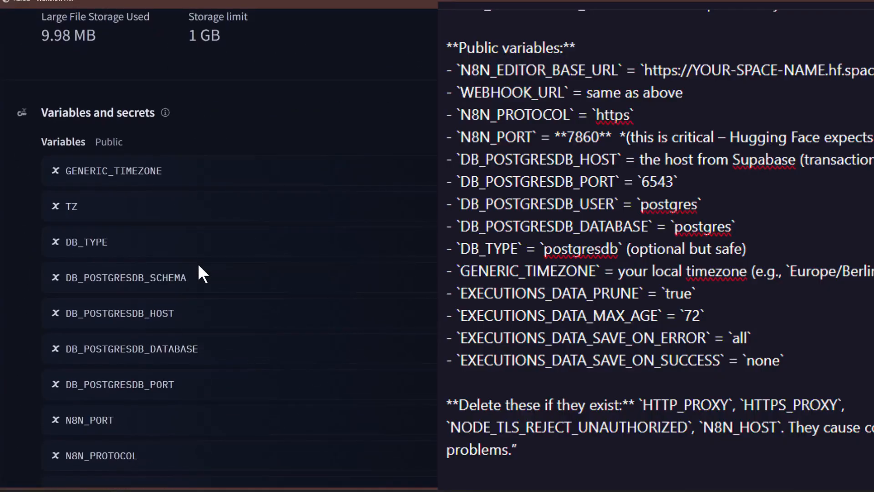
- Place the browser window beside the notes and delete the HTTP_PROXY and HTTPS_PROXY variables from the Space's public variables
{"action": "left_click_drag", "start_coordinate": [198, 1], "coordinate": [1, 193]}
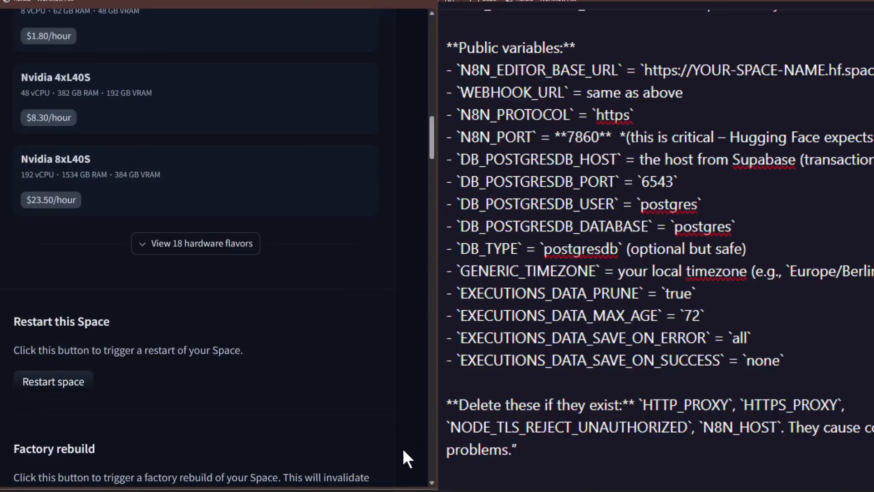
{"action": "left_click", "coordinate": [326, 490]}
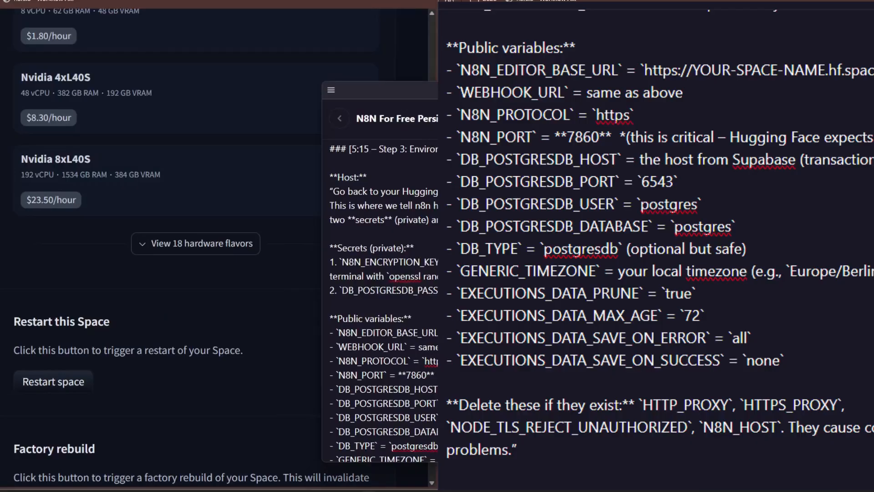
{"action": "scroll", "coordinate": [318, 278], "scroll_direction": "down", "scroll_amount": 4}
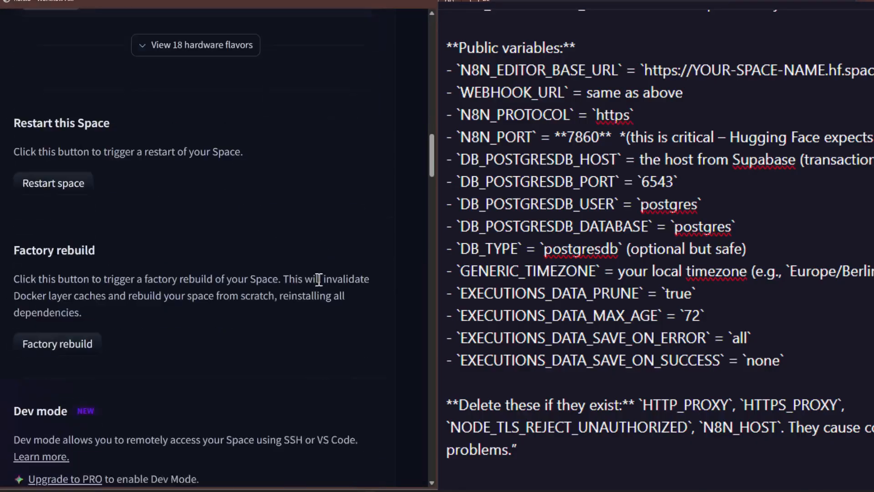
{"action": "scroll", "coordinate": [319, 279], "scroll_direction": "down", "scroll_amount": 13}
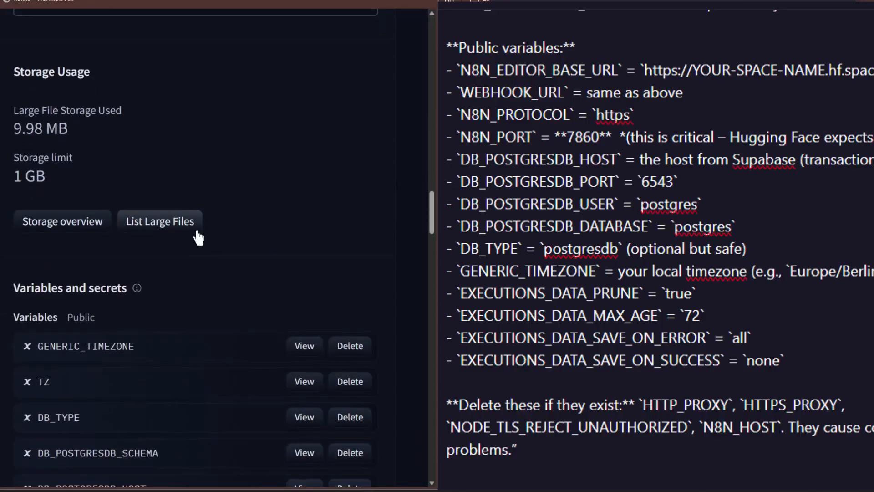
{"action": "scroll", "coordinate": [219, 243], "scroll_direction": "down", "scroll_amount": 6}
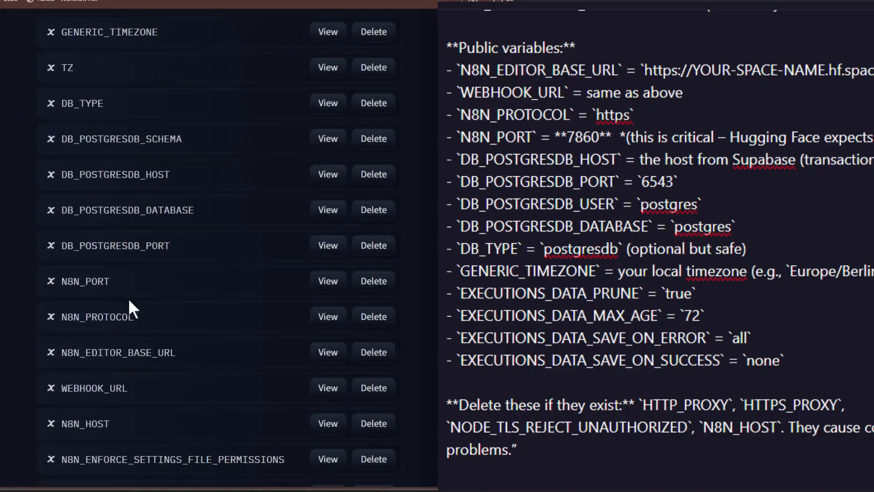
{"action": "scroll", "coordinate": [182, 300], "scroll_direction": "down", "scroll_amount": 4}
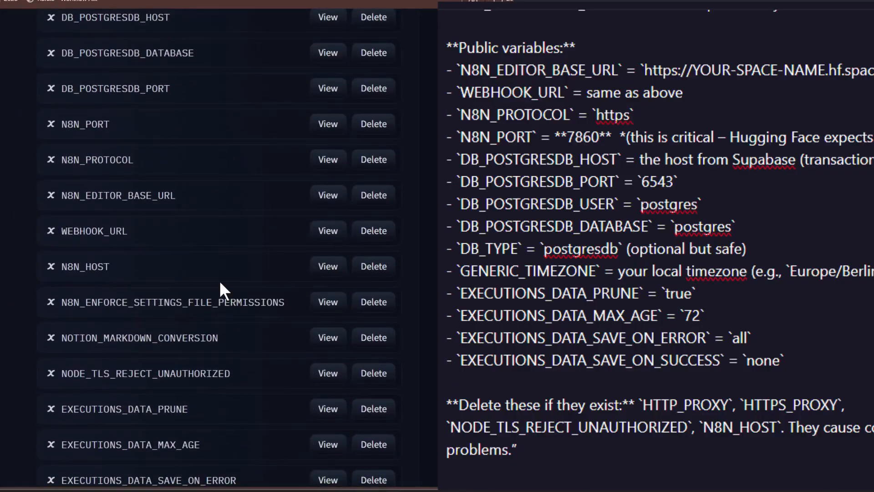
{"action": "scroll", "coordinate": [164, 346], "scroll_direction": "down", "scroll_amount": 10}
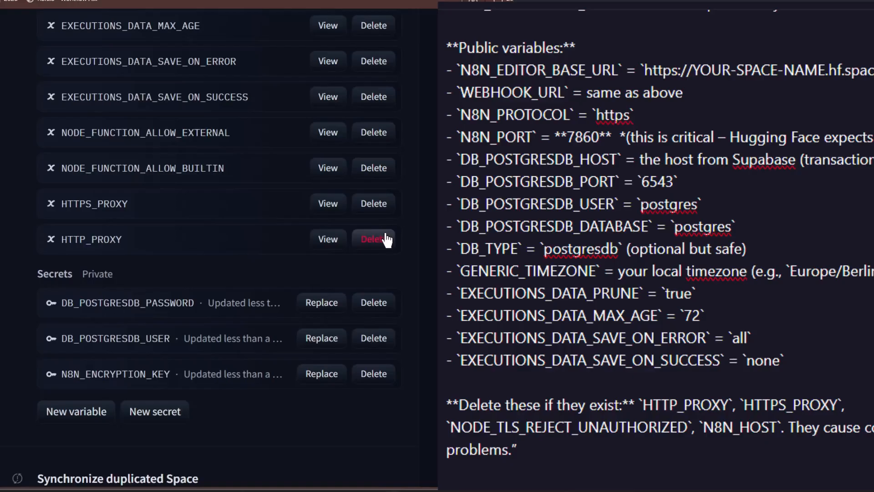
{"action": "left_click", "coordinate": [377, 245]}
{"action": "left_click", "coordinate": [377, 211]}
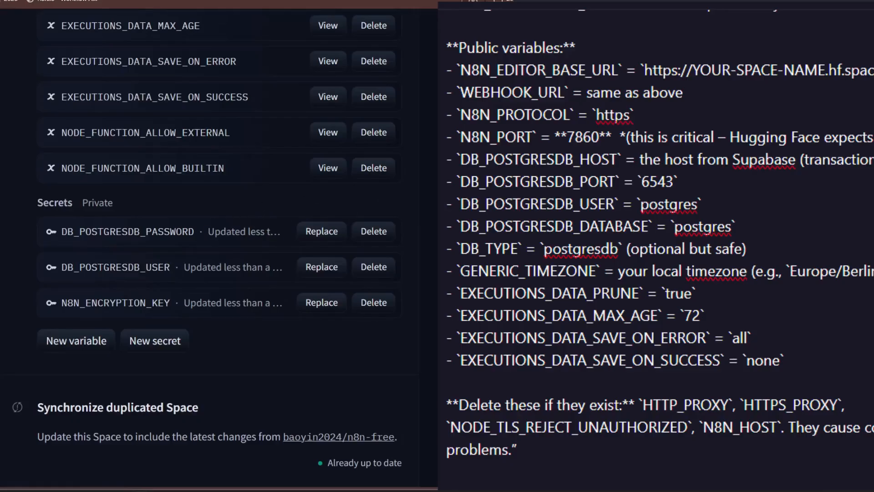
- Delete the NODE_TLS_REJECT_UNAUTHORIZED variable from the Space's public variables
{"action": "scroll", "coordinate": [290, 194], "scroll_direction": "up", "scroll_amount": 5}
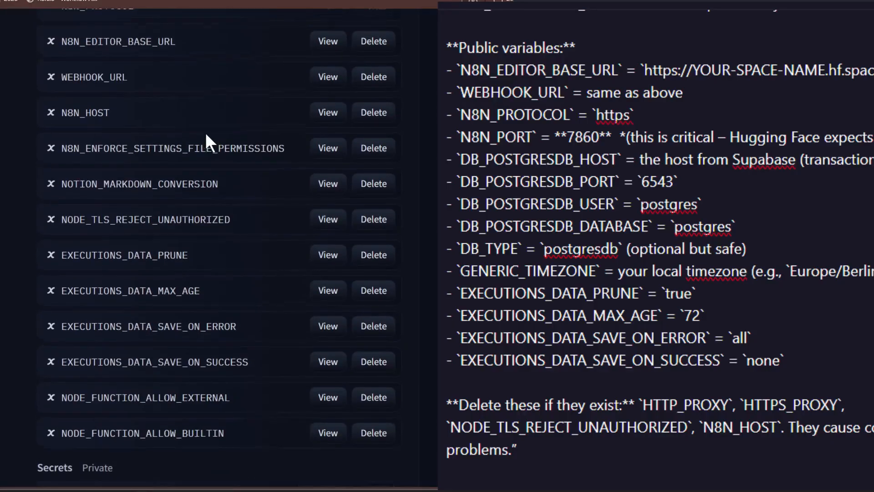
{"action": "scroll", "coordinate": [182, 151], "scroll_direction": "up", "scroll_amount": 5}
{"action": "scroll", "coordinate": [302, 176], "scroll_direction": "up", "scroll_amount": 5}
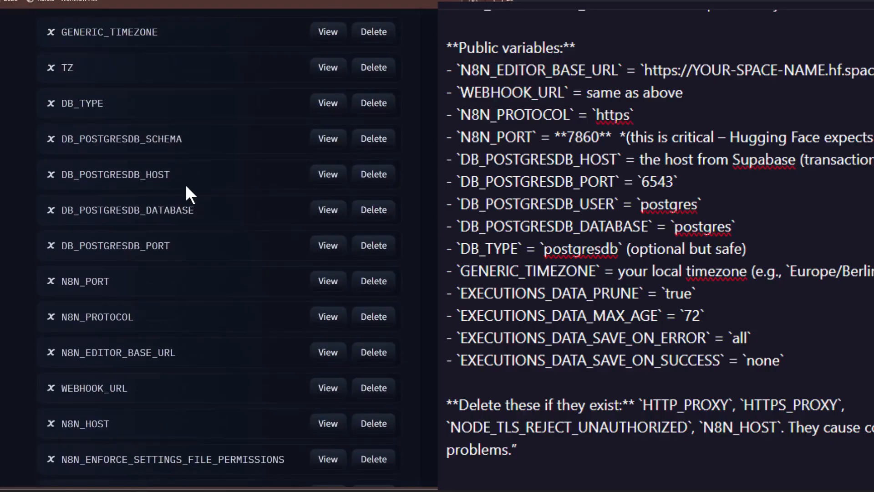
{"action": "scroll", "coordinate": [182, 208], "scroll_direction": "down", "scroll_amount": 6}
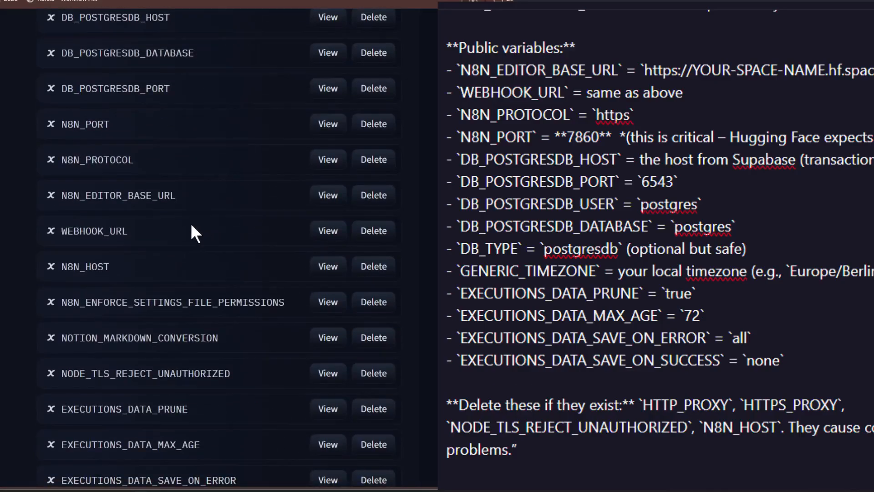
{"action": "scroll", "coordinate": [296, 323], "scroll_direction": "down", "scroll_amount": 1}
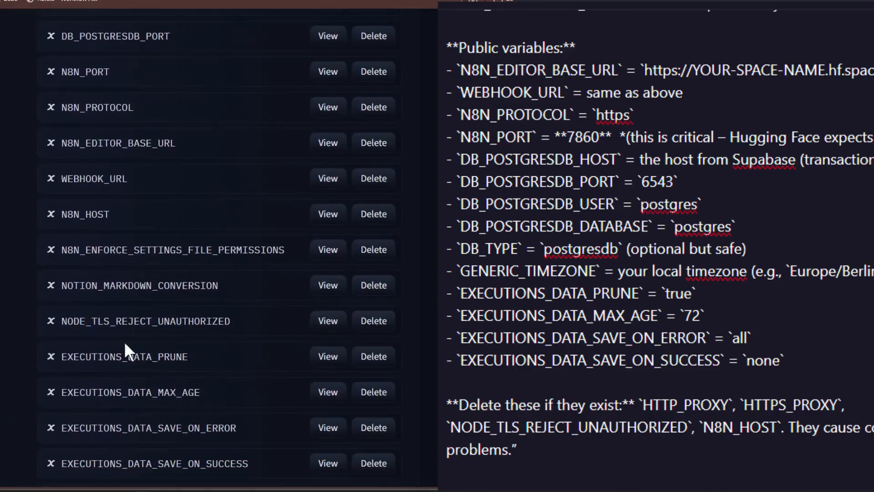
{"action": "left_click", "coordinate": [360, 324]}
- Check the remaining variables against the notes and delete the N8N_HOST variable
{"action": "scroll", "coordinate": [137, 335], "scroll_direction": "down", "scroll_amount": 1}
{"action": "scroll", "coordinate": [114, 343], "scroll_direction": "down", "scroll_amount": 7}
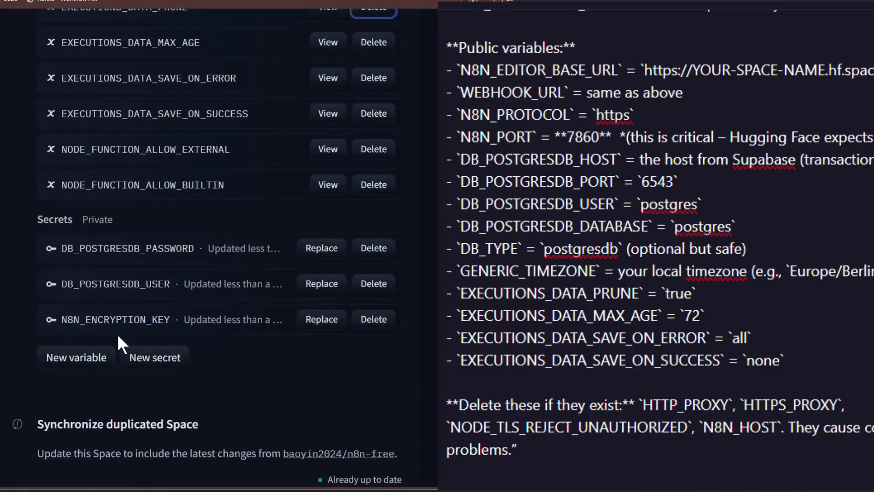
{"action": "scroll", "coordinate": [236, 271], "scroll_direction": "up", "scroll_amount": 3}
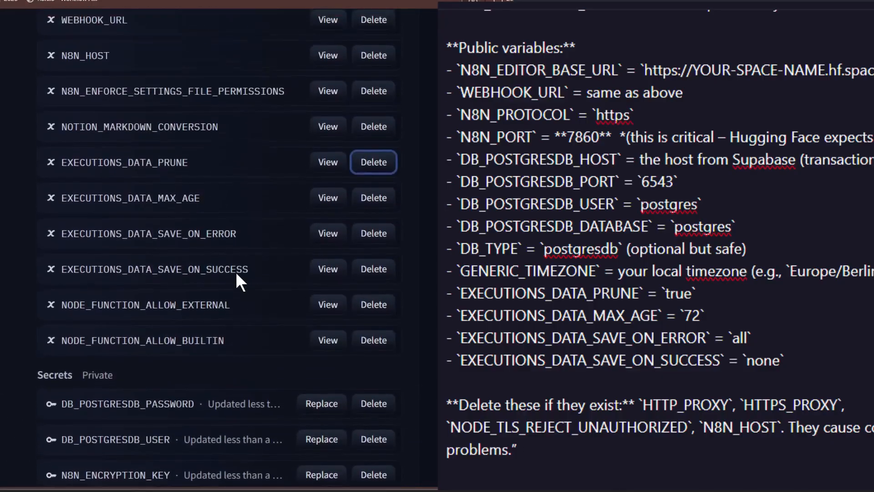
{"action": "scroll", "coordinate": [219, 273], "scroll_direction": "up", "scroll_amount": 4}
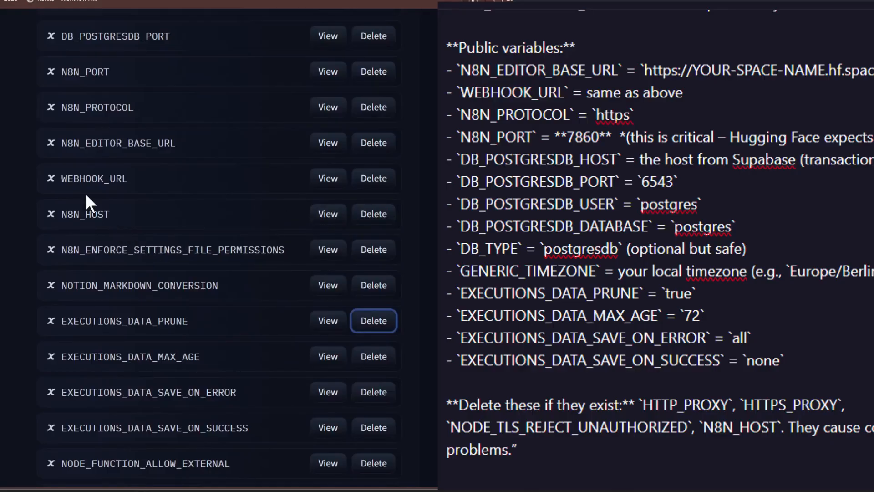
{"action": "left_click", "coordinate": [376, 214]}
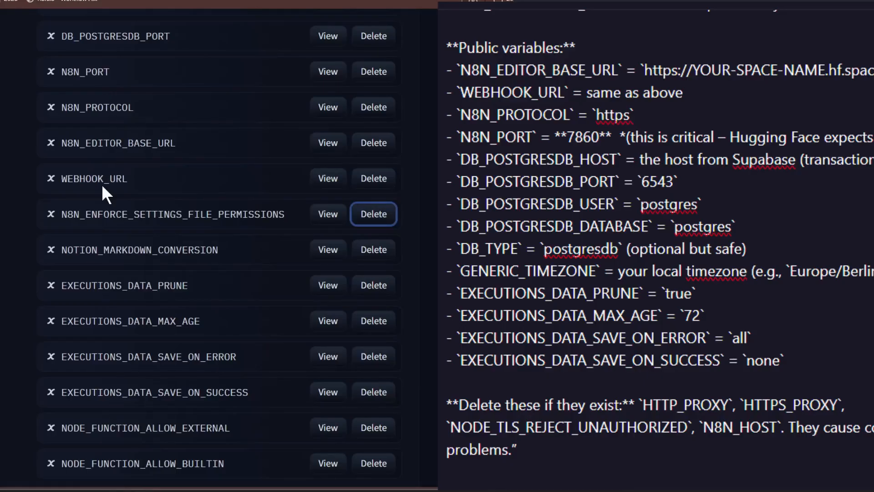
- Edit the WEBHOOK_URL variable, replacing the Space-name part of its URL with n8n-agws-youtube
{"action": "left_click", "coordinate": [339, 178]}
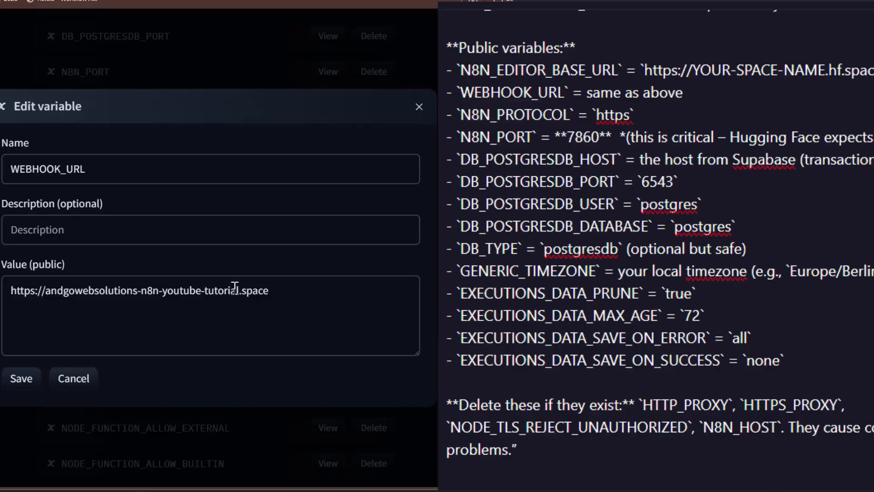
{"action": "left_click_drag", "start_coordinate": [240, 291], "coordinate": [152, 291]}
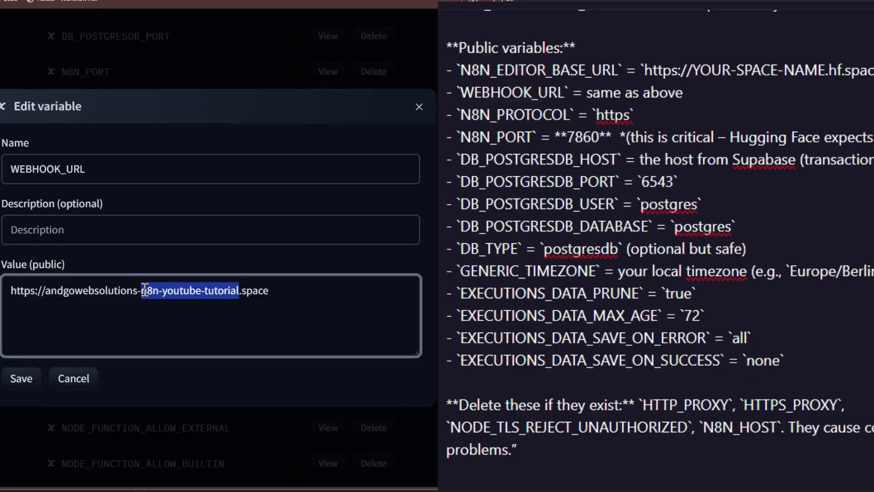
{"action": "type", "text": "Andgowebsolutions/n8n-agws-youtube"}
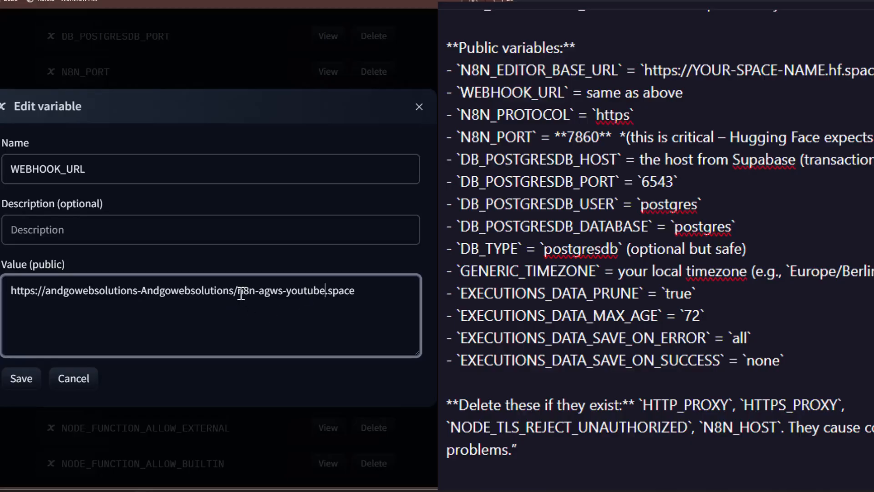
{"action": "left_click_drag", "start_coordinate": [239, 291], "coordinate": [141, 291]}
{"action": "key", "text": "BackSpace"}
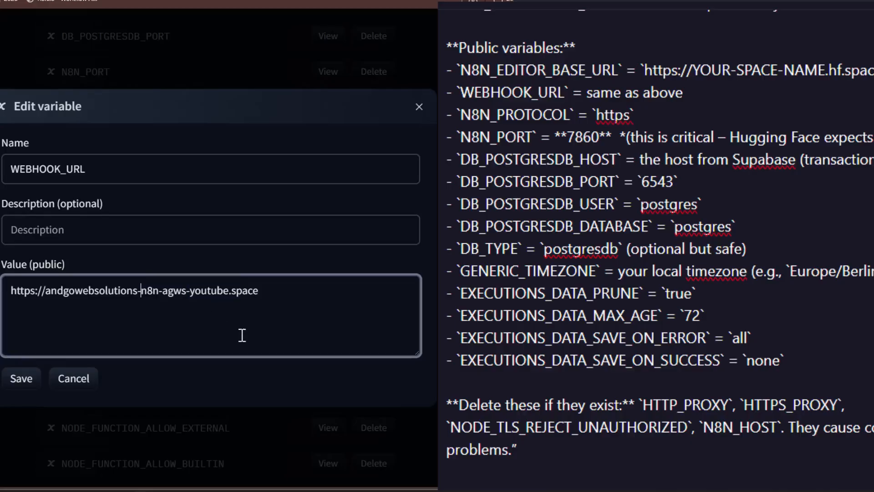
{"action": "triple_click", "coordinate": [214, 290]}
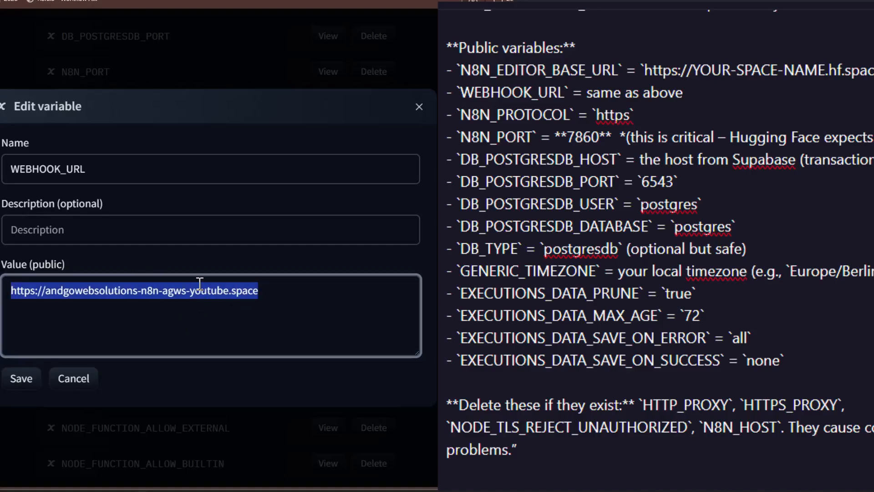
{"action": "left_click", "coordinate": [231, 291]}
{"action": "type", "text": "hf"}
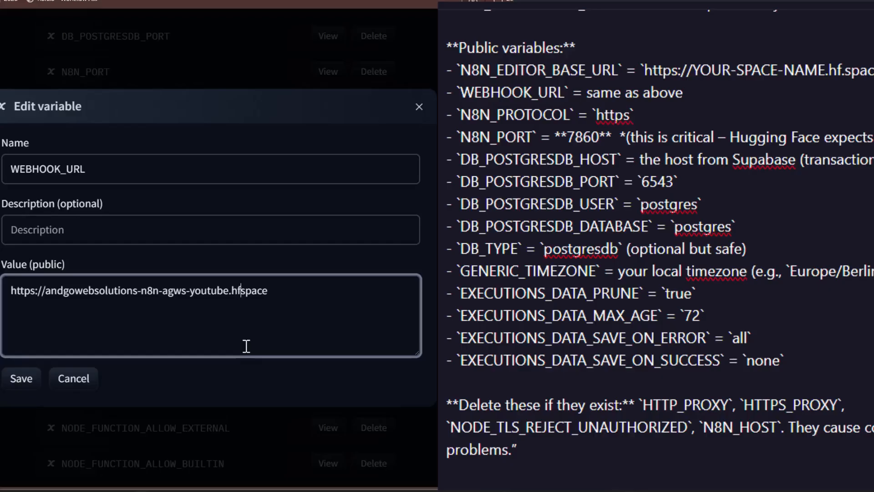
{"action": "type", "text": "."}
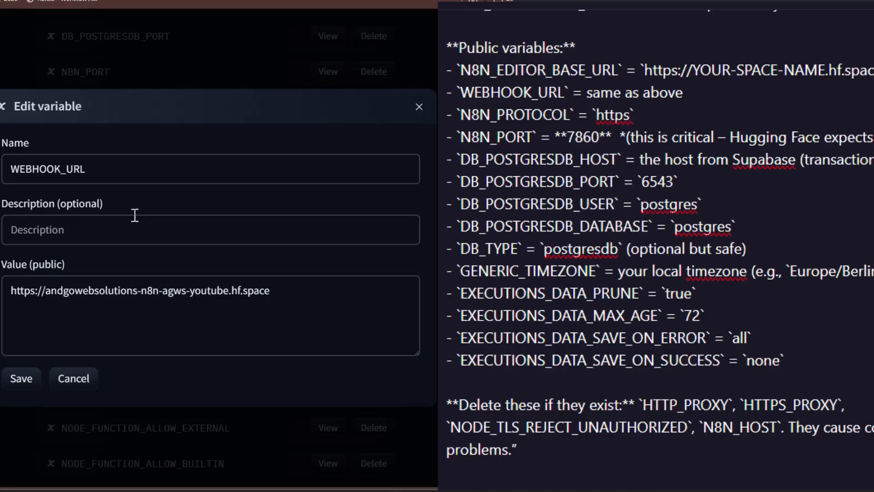
{"action": "left_click_drag", "start_coordinate": [275, 290], "coordinate": [15, 285]}
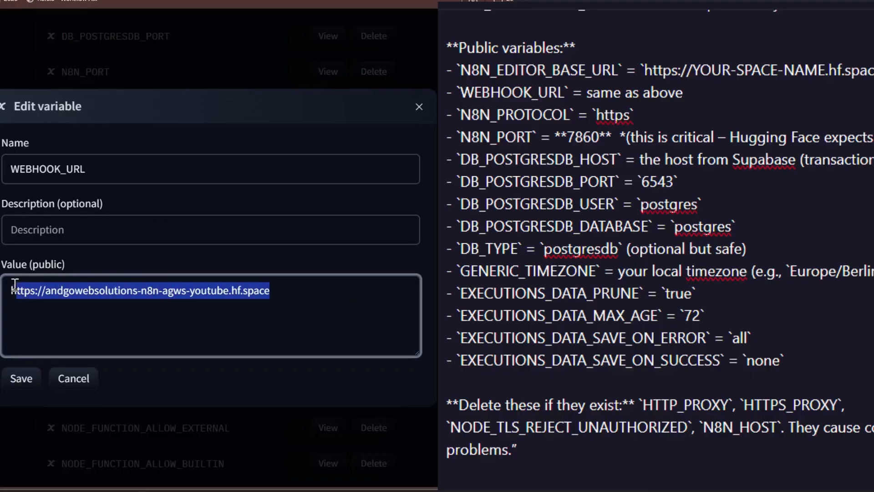
{"action": "left_click", "coordinate": [23, 382]}
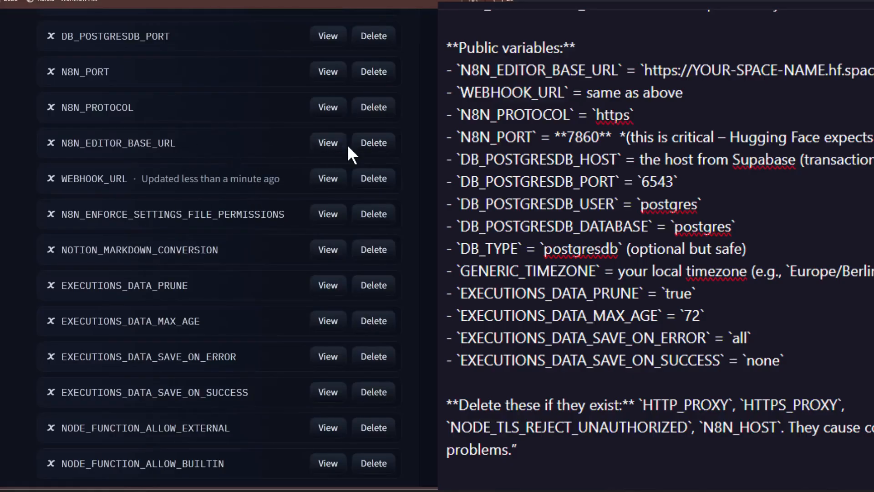
{"action": "left_click", "coordinate": [328, 142]}
{"action": "left_click", "coordinate": [181, 288]}
{"action": "key", "text": "ctrl+a"}
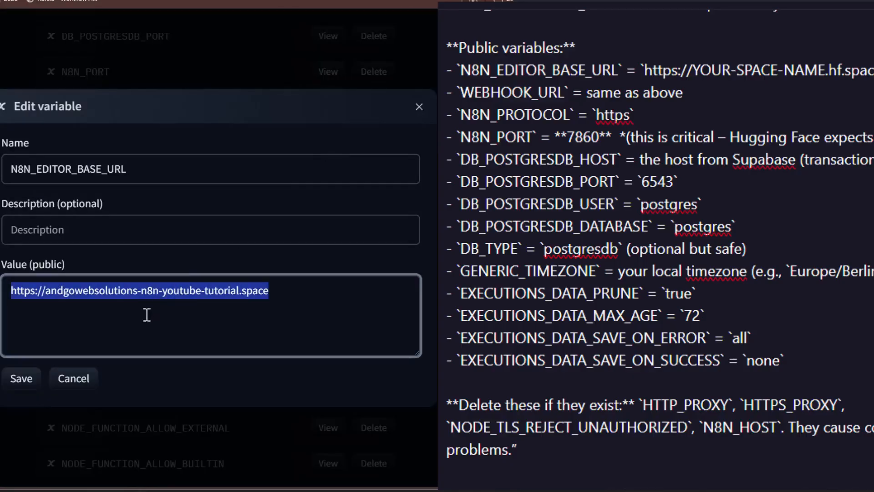
{"action": "type", "text": "https://andgowebsolutions-n8n-agws-youtube.hf.space"}
{"action": "left_click", "coordinate": [35, 381]}
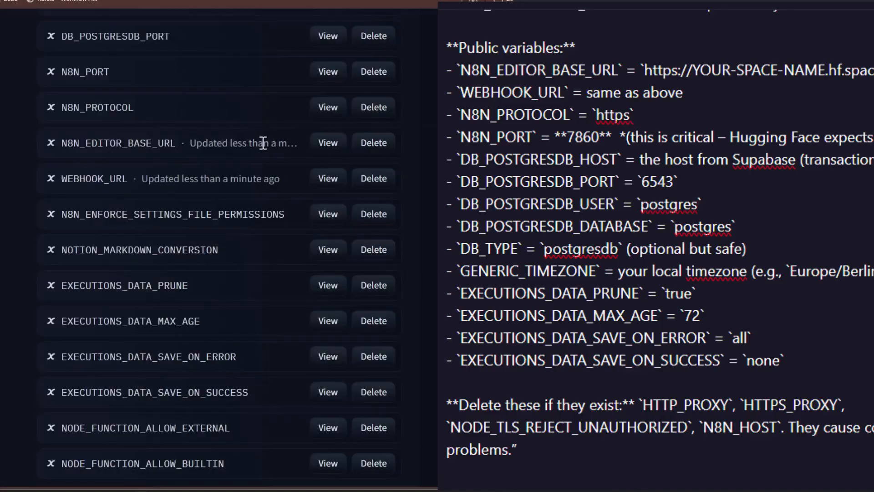
- Restart the Space from its settings to apply the updated variables
{"action": "scroll", "coordinate": [264, 143], "scroll_direction": "up", "scroll_amount": 8}
{"action": "scroll", "coordinate": [245, 169], "scroll_direction": "up", "scroll_amount": 6}
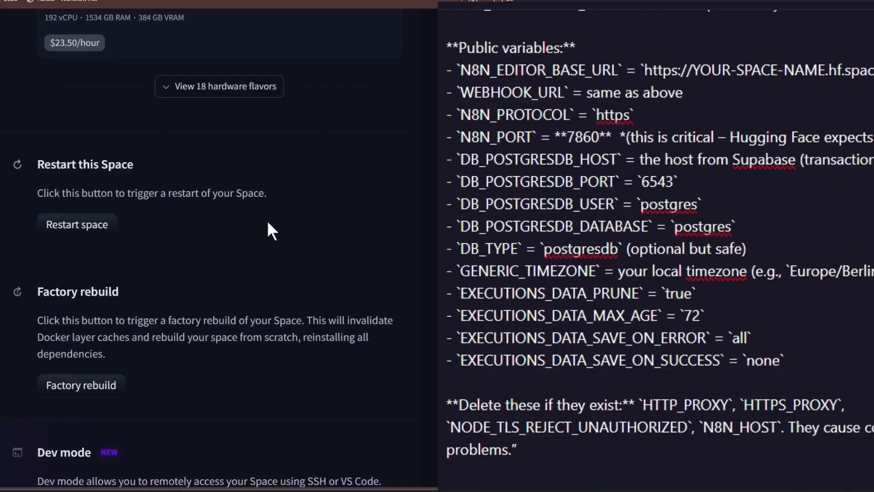
{"action": "left_click", "coordinate": [94, 224]}
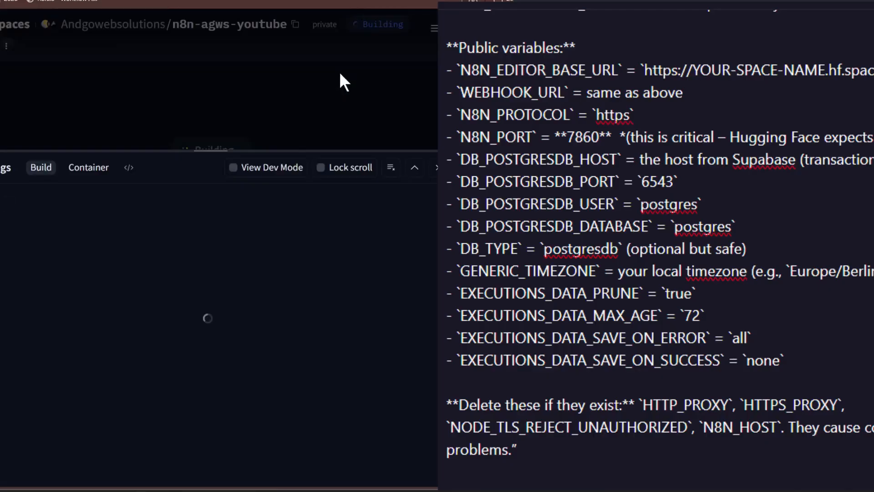
- Check the Space's build and container logs to follow the rebuild progress
{"action": "left_click", "coordinate": [40, 170]}
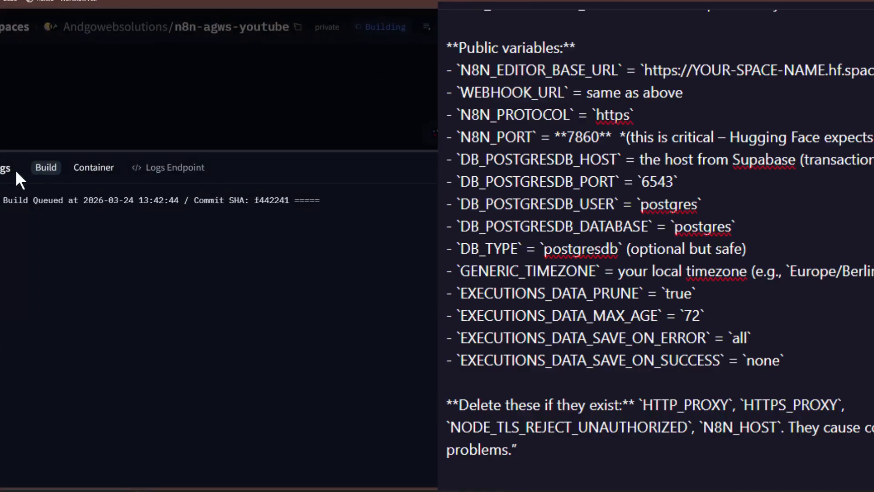
{"action": "left_click", "coordinate": [92, 171]}
{"action": "left_click", "coordinate": [59, 170]}
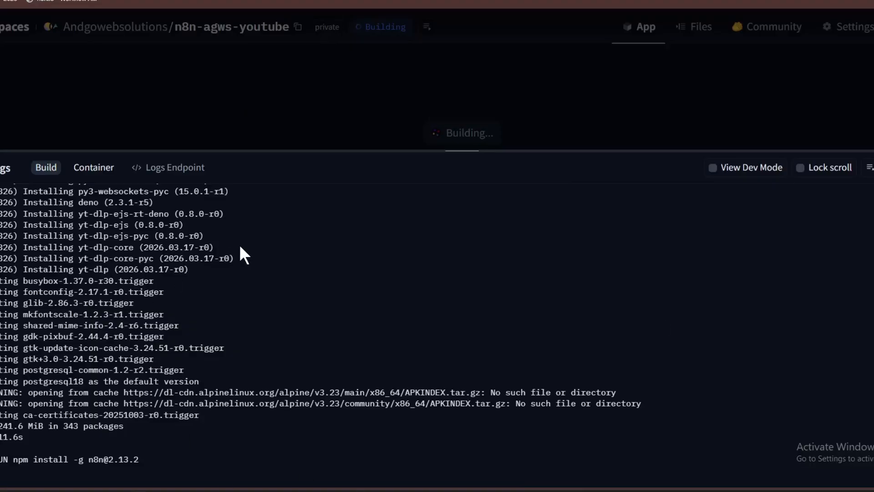
{"action": "left_click", "coordinate": [90, 177]}
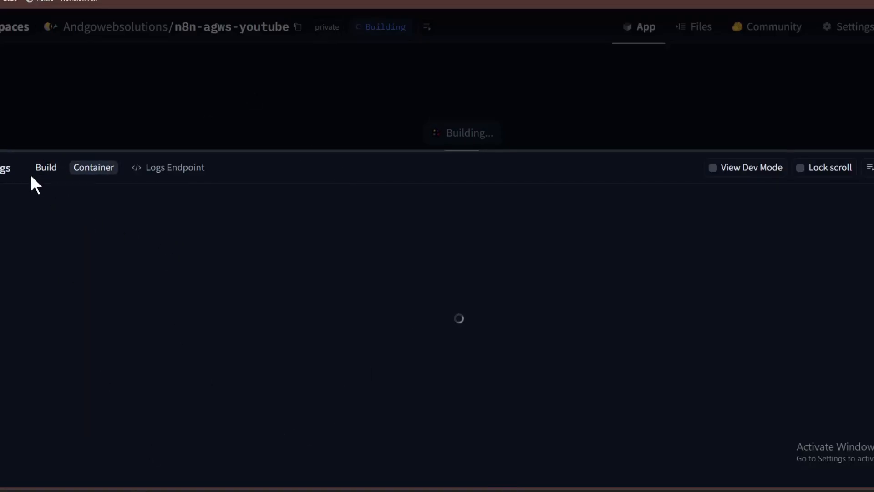
{"action": "left_click", "coordinate": [42, 177]}
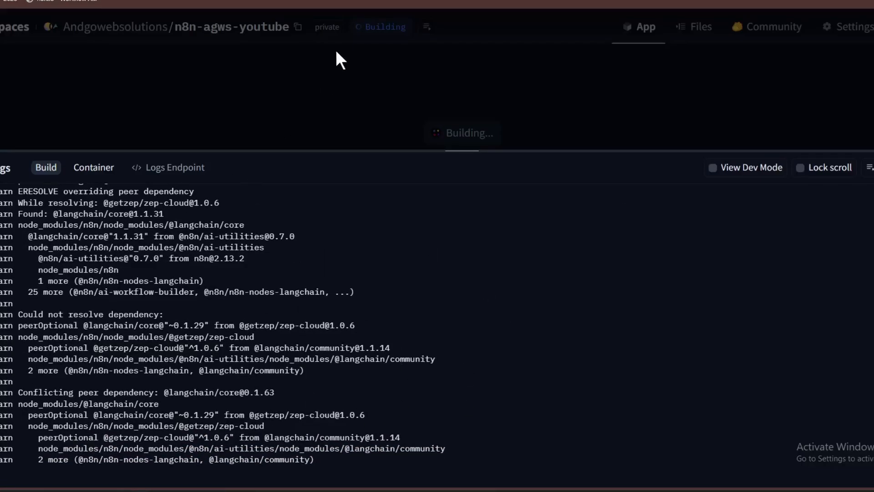
{"action": "key", "text": "ctrl+t"}
{"action": "type", "text": "https://andgowebsolutions-n8n-agws-youtube.hf.space"}
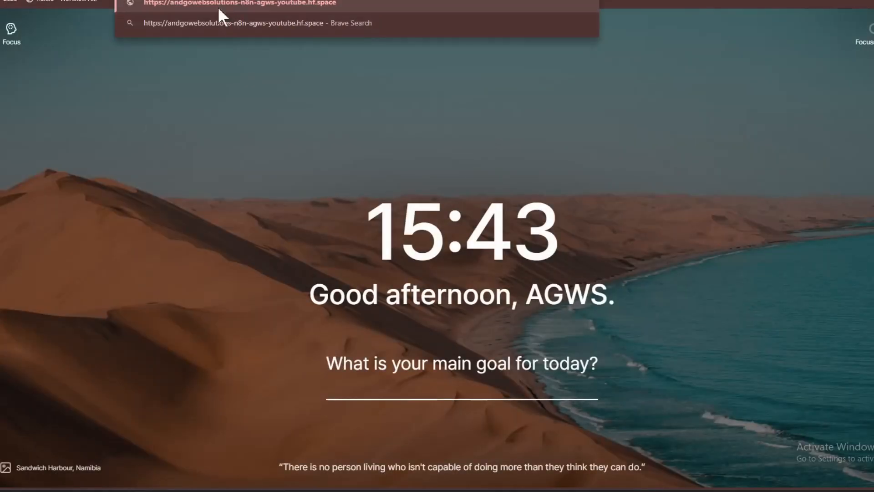
{"action": "left_click", "coordinate": [288, 4]}
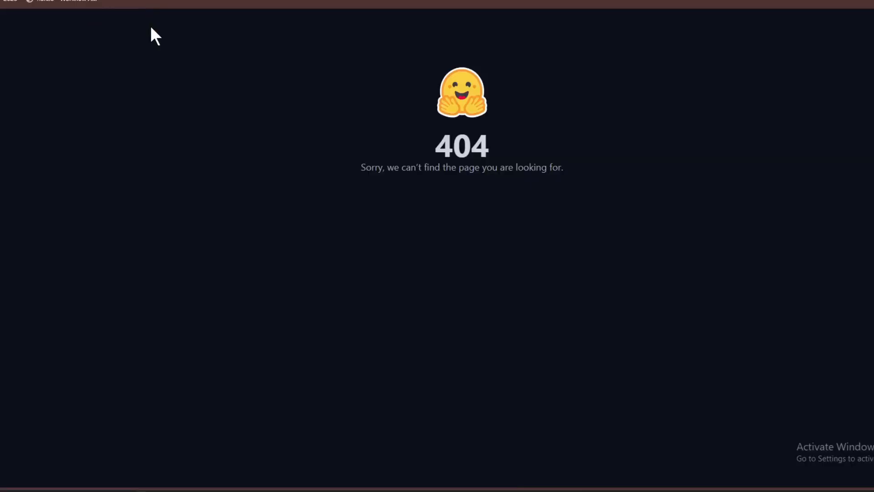
- Check the Space's build and container logs against its public address while the rebuild runs
{"action": "left_click", "coordinate": [146, 0]}
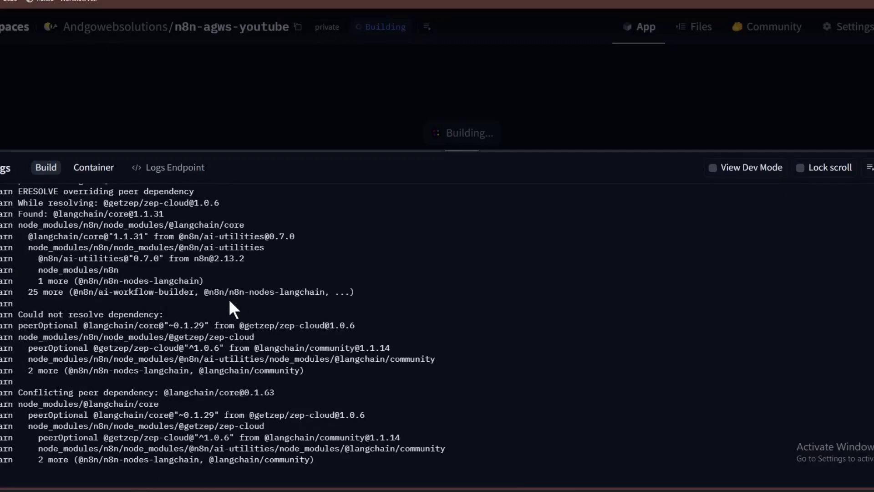
{"action": "left_click", "coordinate": [269, 0]}
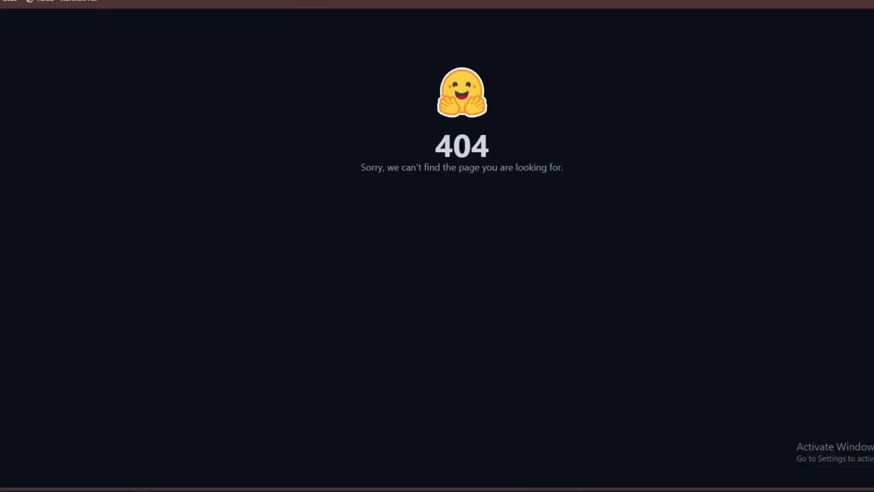
{"action": "left_click", "coordinate": [146, 0]}
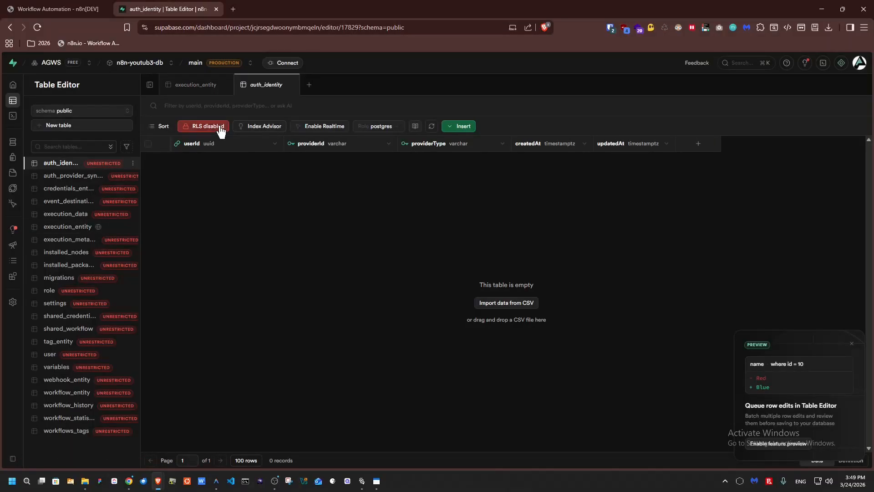
- In the Supabase table editor, enable Row Level Security for the auth_identity table
{"action": "left_click", "coordinate": [219, 127]}
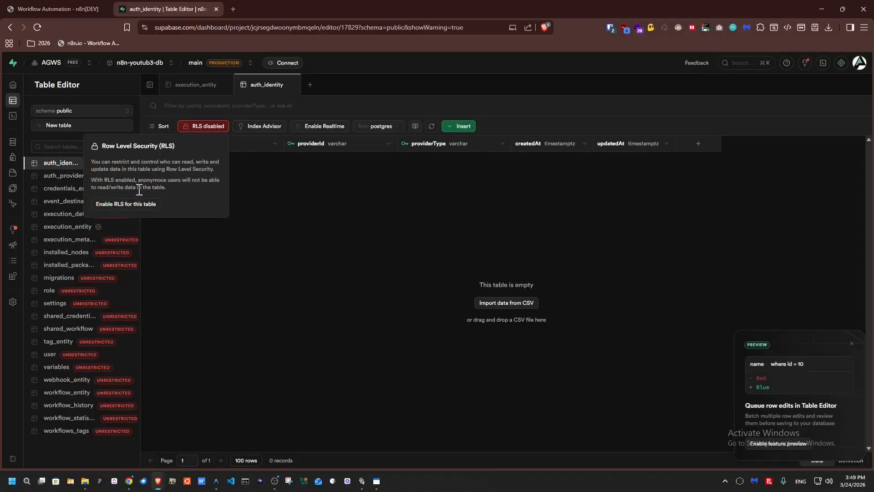
{"action": "left_click", "coordinate": [125, 203]}
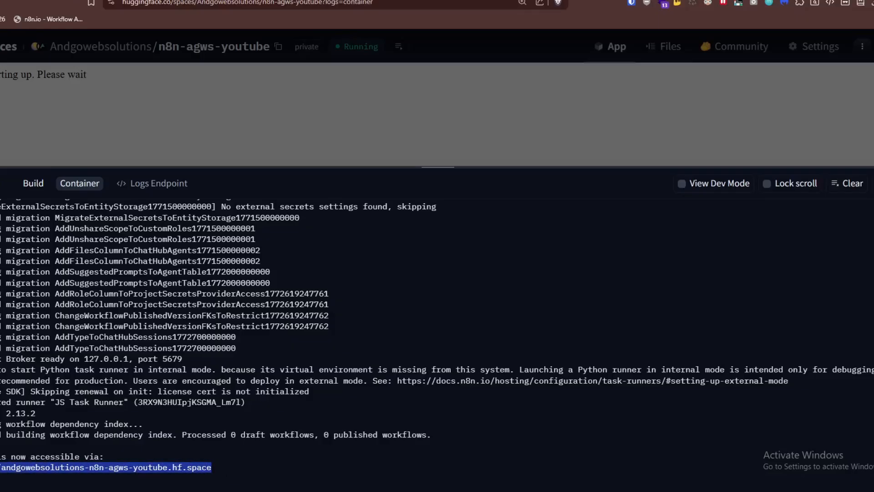
{"action": "right_click", "coordinate": [6, 467]}
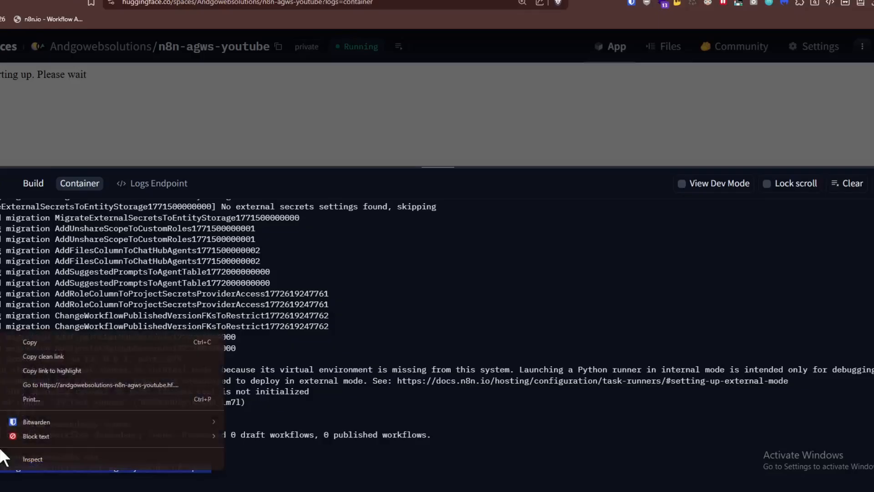
{"action": "left_click", "coordinate": [81, 378]}
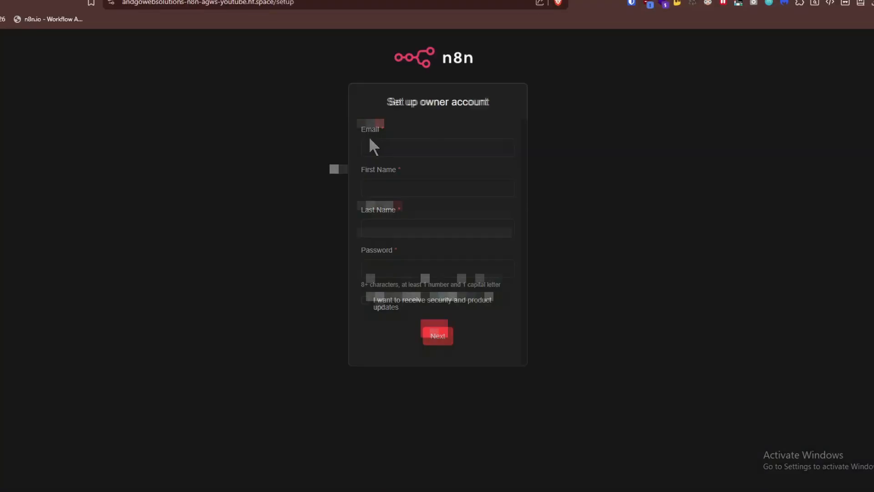
- Create the n8n owner account with the e-mail, first name, last name and password, opting into product updates, and save the login
{"action": "left_click", "coordinate": [451, 192]}
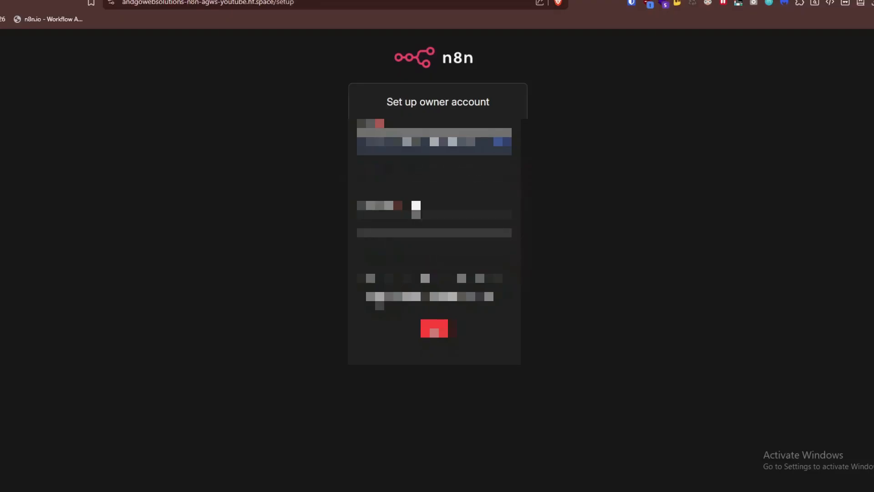
{"action": "left_click", "coordinate": [405, 180]}
{"action": "left_click", "coordinate": [398, 203]}
{"action": "left_click", "coordinate": [404, 224]}
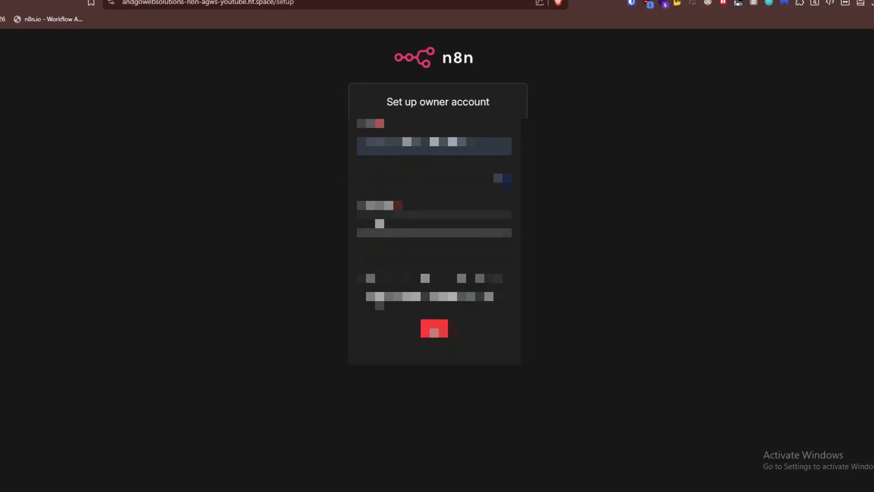
{"action": "left_click", "coordinate": [403, 243]}
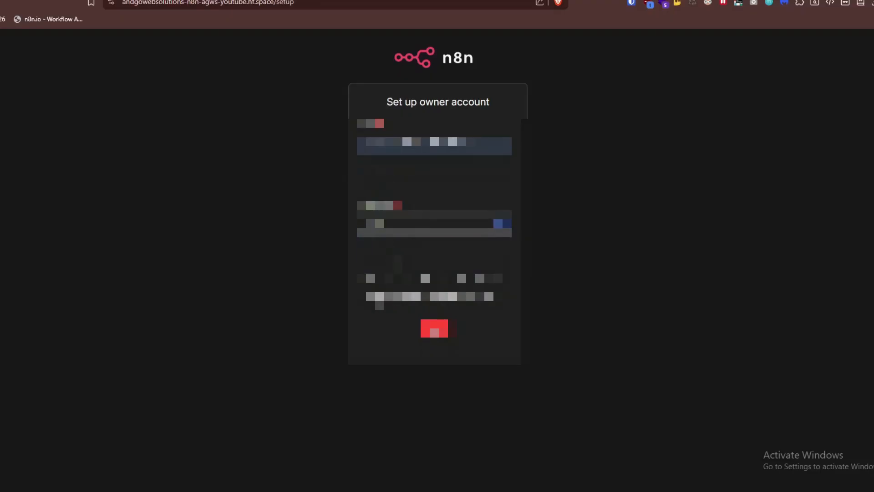
{"action": "left_click", "coordinate": [396, 262]}
{"action": "left_click", "coordinate": [416, 287]}
{"action": "left_click", "coordinate": [383, 298]}
{"action": "left_click", "coordinate": [439, 331]}
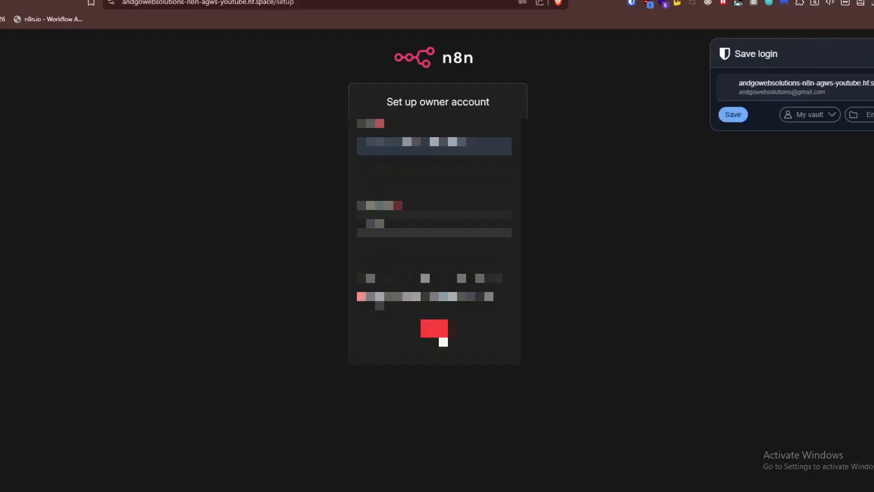
{"action": "left_click", "coordinate": [725, 115]}
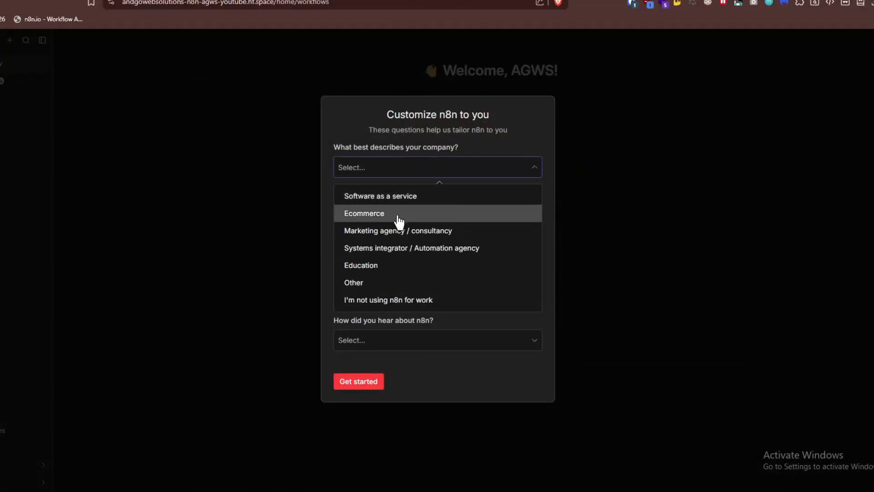
- Complete the customization survey with Systems integrator / Automation agency as company and Business Owner as role, answering the remaining questions, and submit it
{"action": "left_click", "coordinate": [386, 251]}
{"action": "left_click", "coordinate": [394, 211]}
{"action": "left_click", "coordinate": [403, 240]}
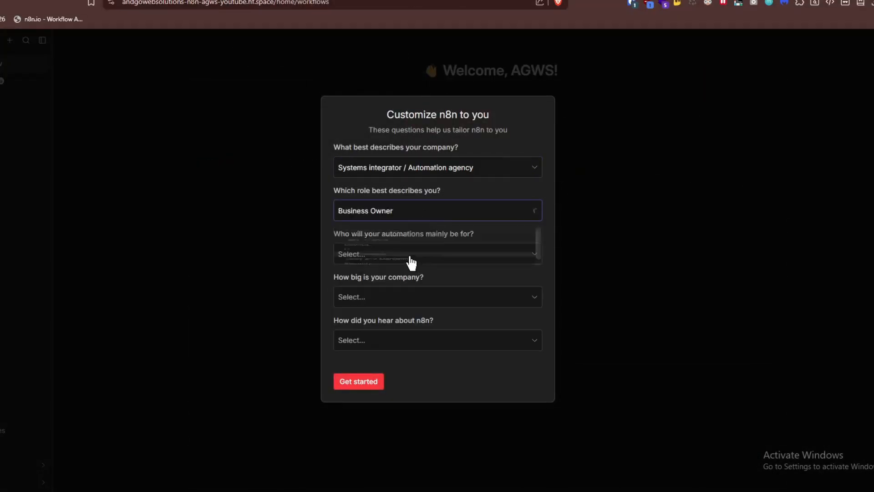
{"action": "left_click", "coordinate": [410, 256]}
{"action": "left_click", "coordinate": [392, 283]}
{"action": "left_click", "coordinate": [382, 297]}
{"action": "left_click", "coordinate": [383, 326]}
{"action": "left_click", "coordinate": [386, 340]}
{"action": "left_click", "coordinate": [356, 194]}
{"action": "left_click", "coordinate": [357, 380]}
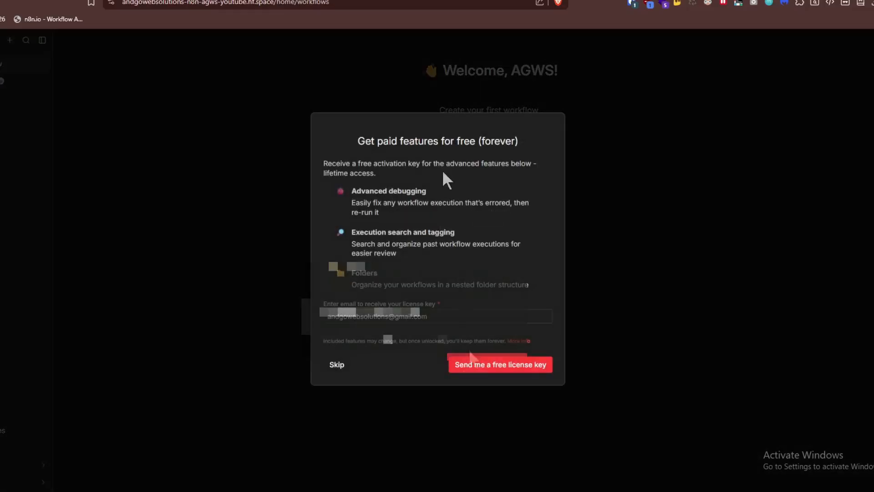
- Request the free license key for the prefilled e-mail and start a new workflow from scratch
{"action": "left_click", "coordinate": [488, 367]}
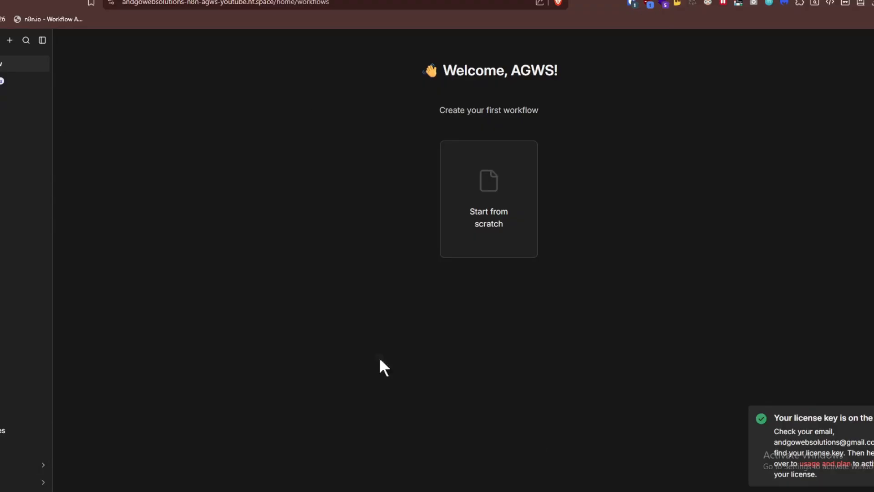
{"action": "left_click", "coordinate": [502, 182]}
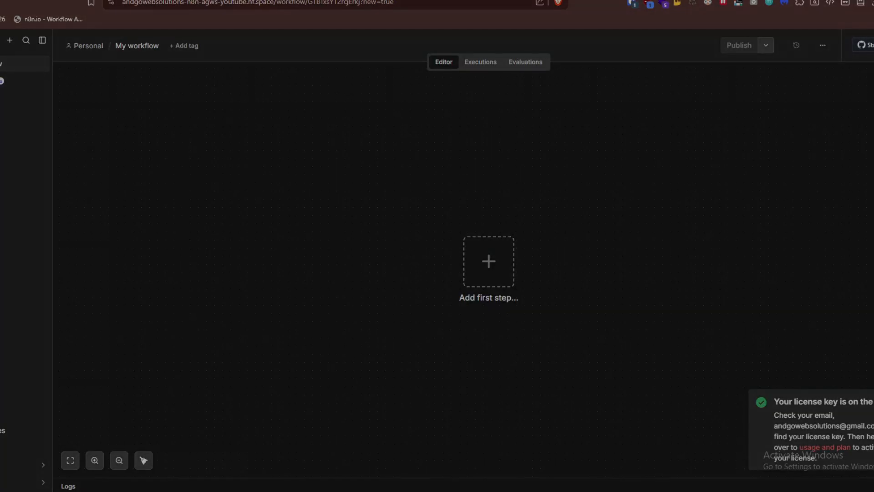
{"action": "left_click", "coordinate": [257, 491]}
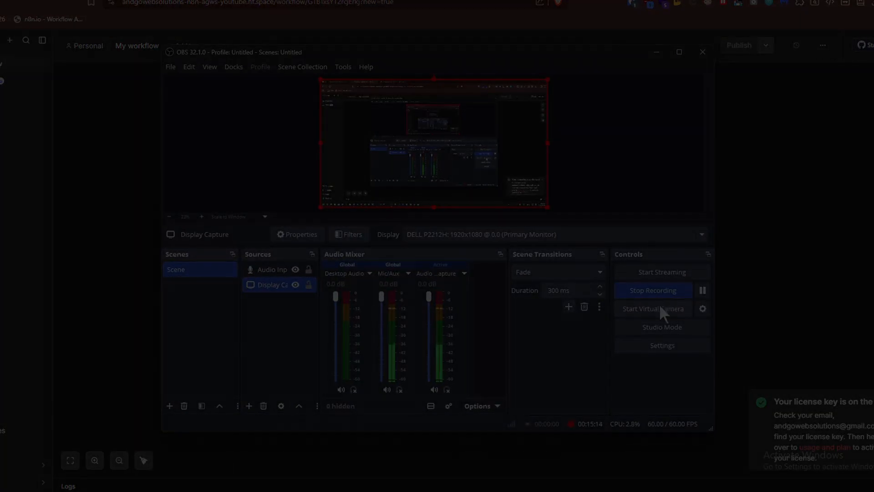